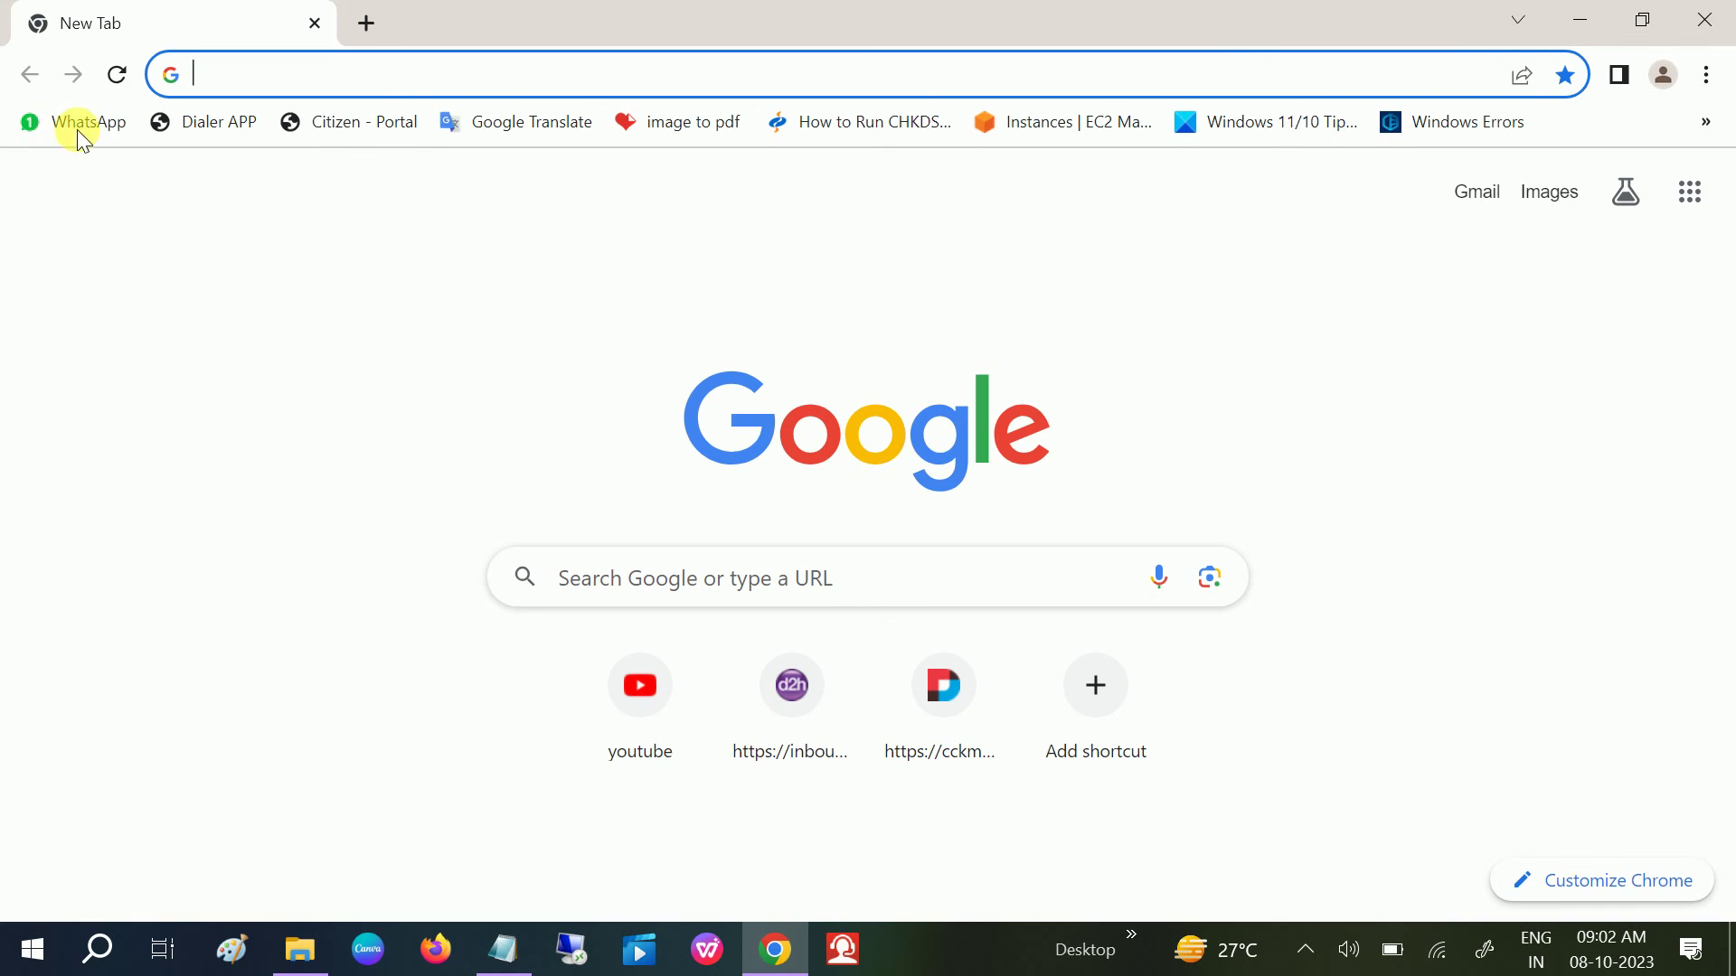
- Open the About Chrome page in the settings and check the installed browser version
{"action": "left_click", "coordinate": [1708, 81]}
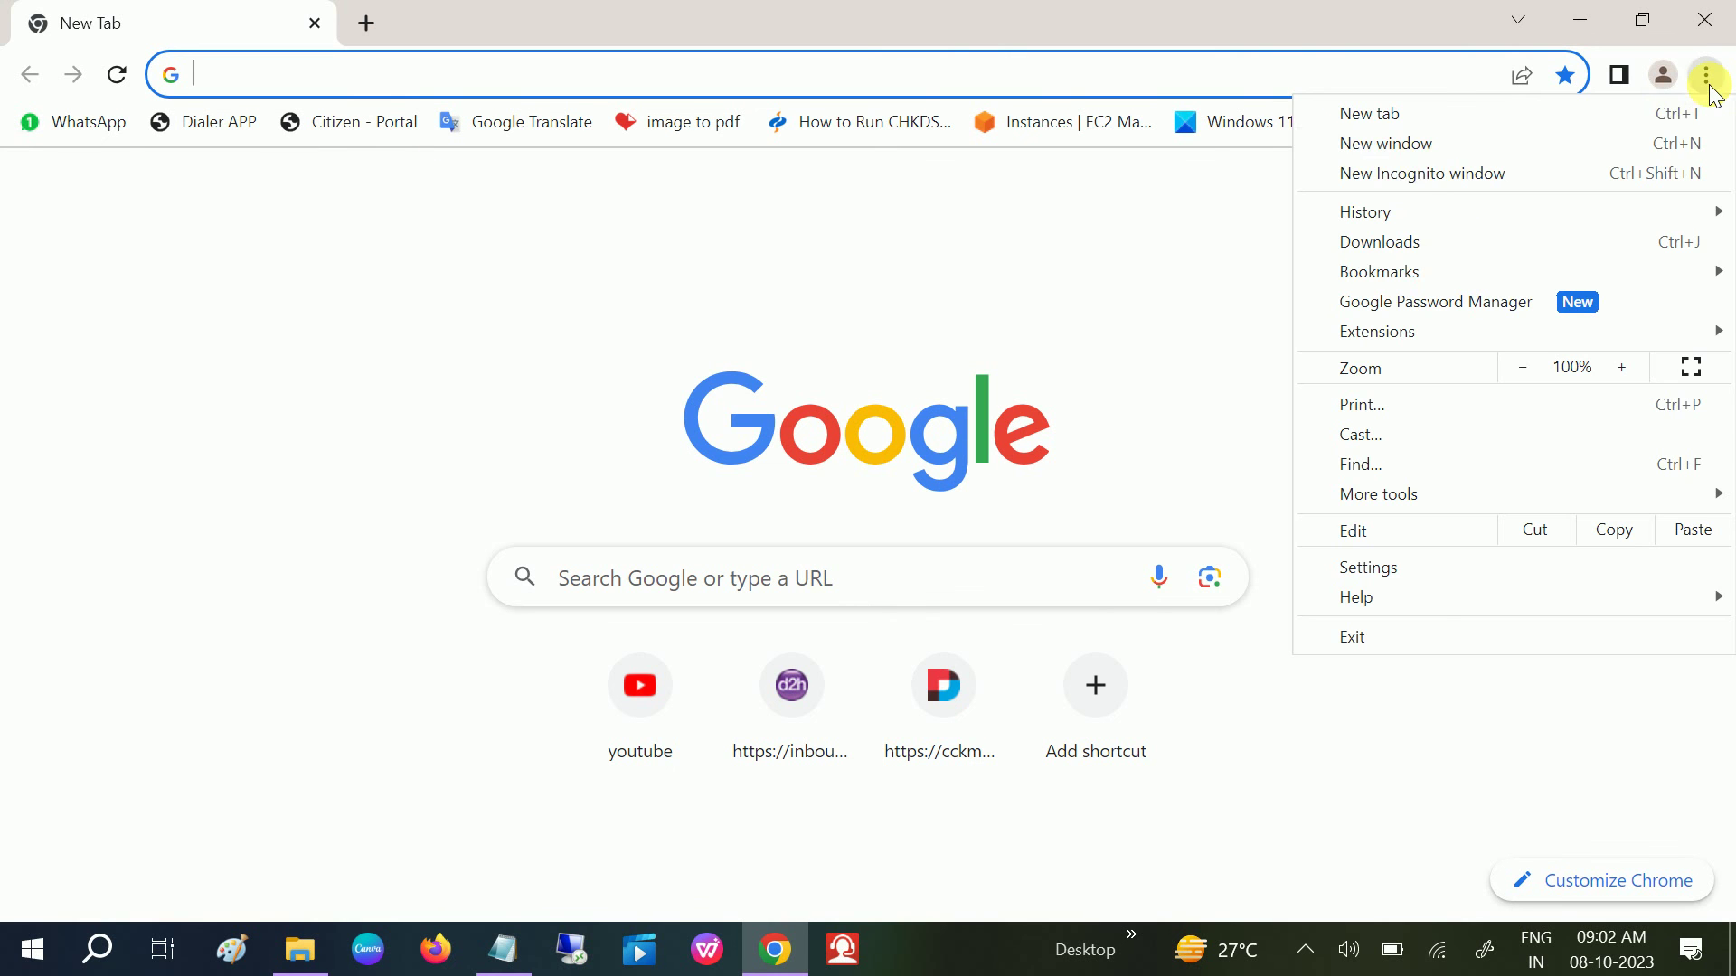
{"action": "left_click", "coordinate": [1375, 570]}
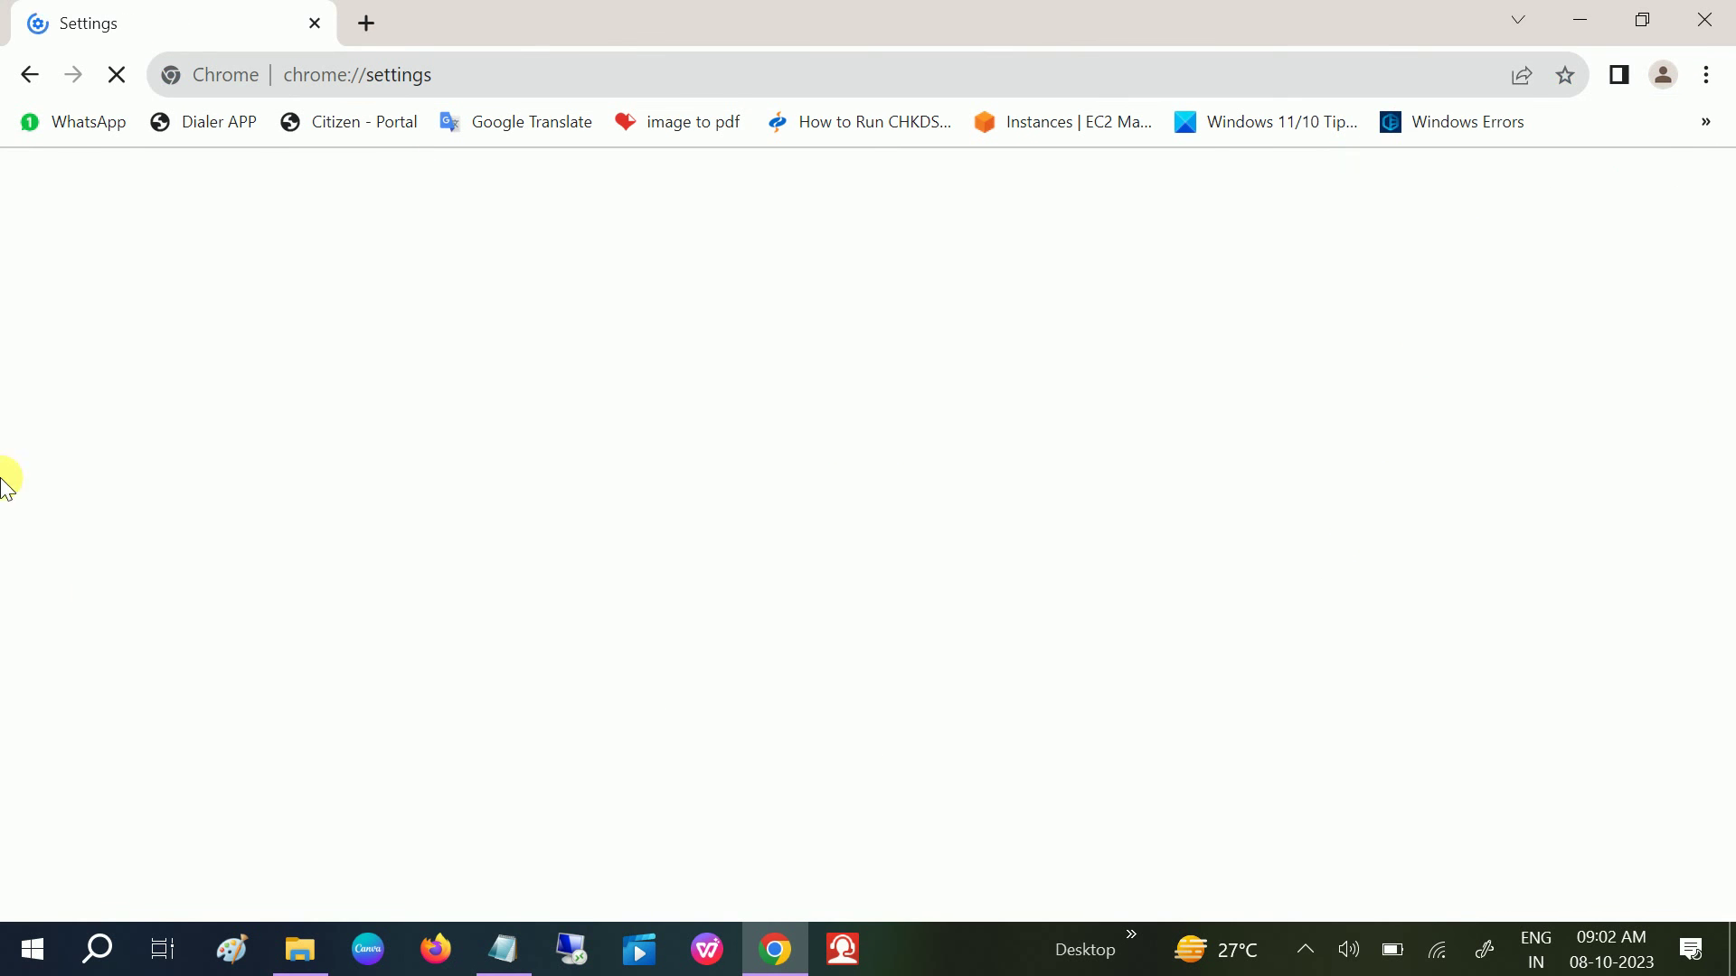
{"action": "scroll", "coordinate": [214, 773], "scroll_direction": "down", "scroll_amount": 2}
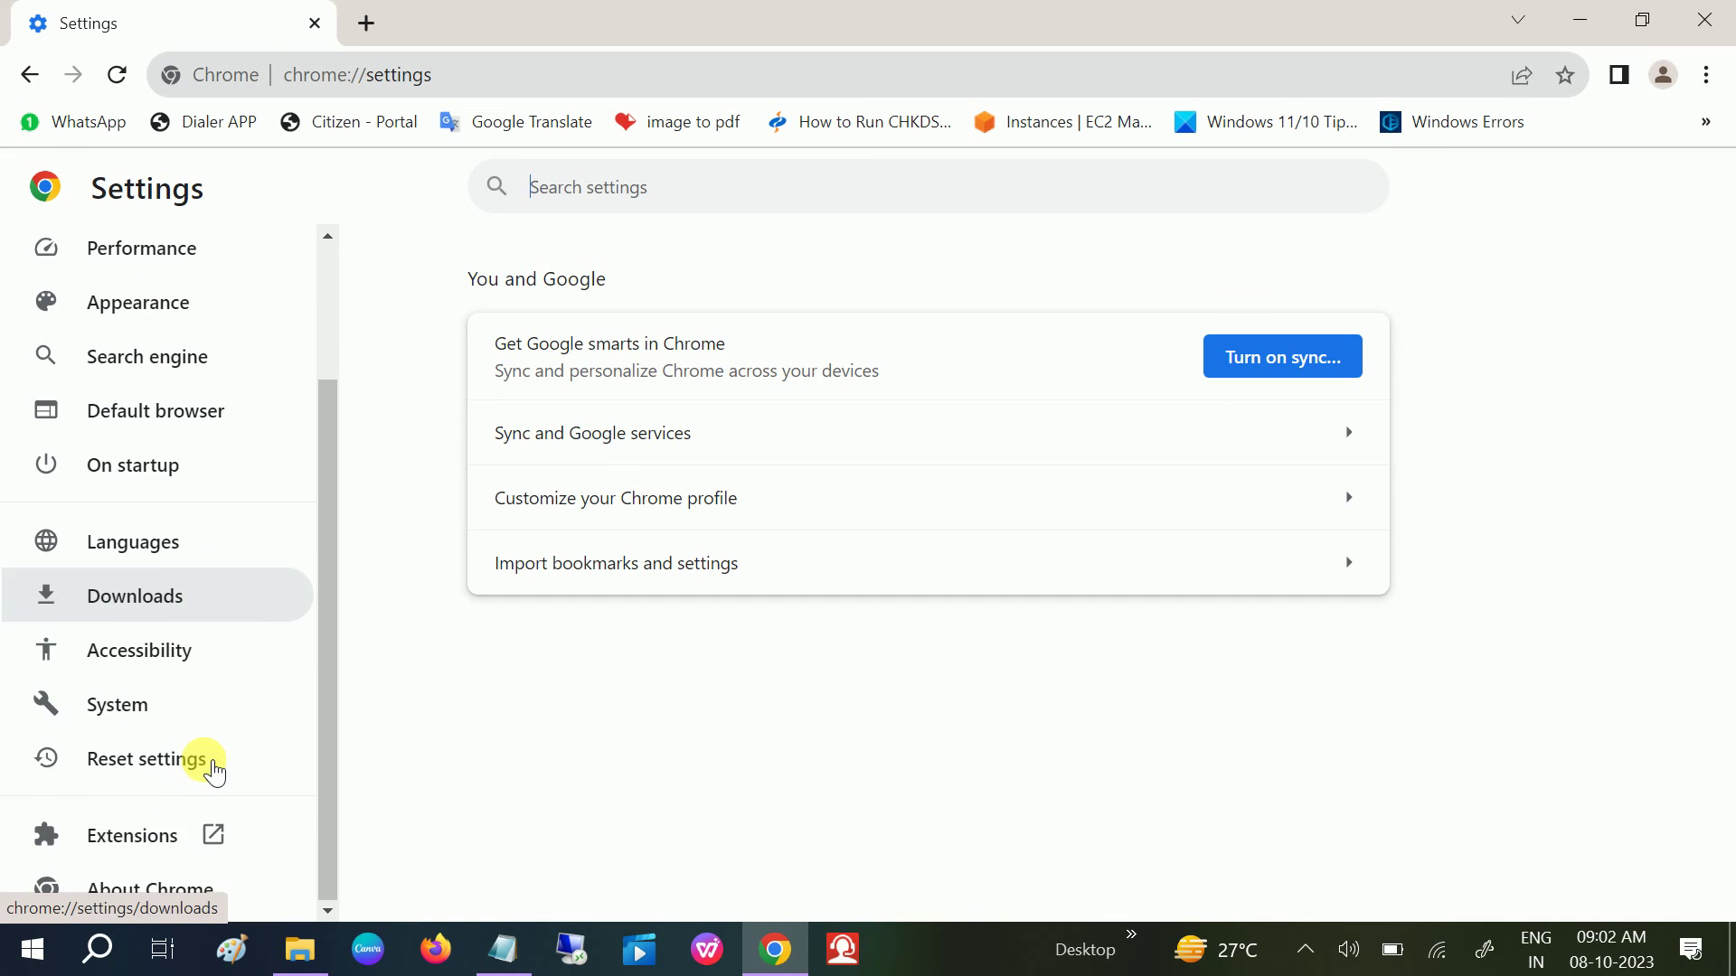
{"action": "left_click", "coordinate": [148, 895]}
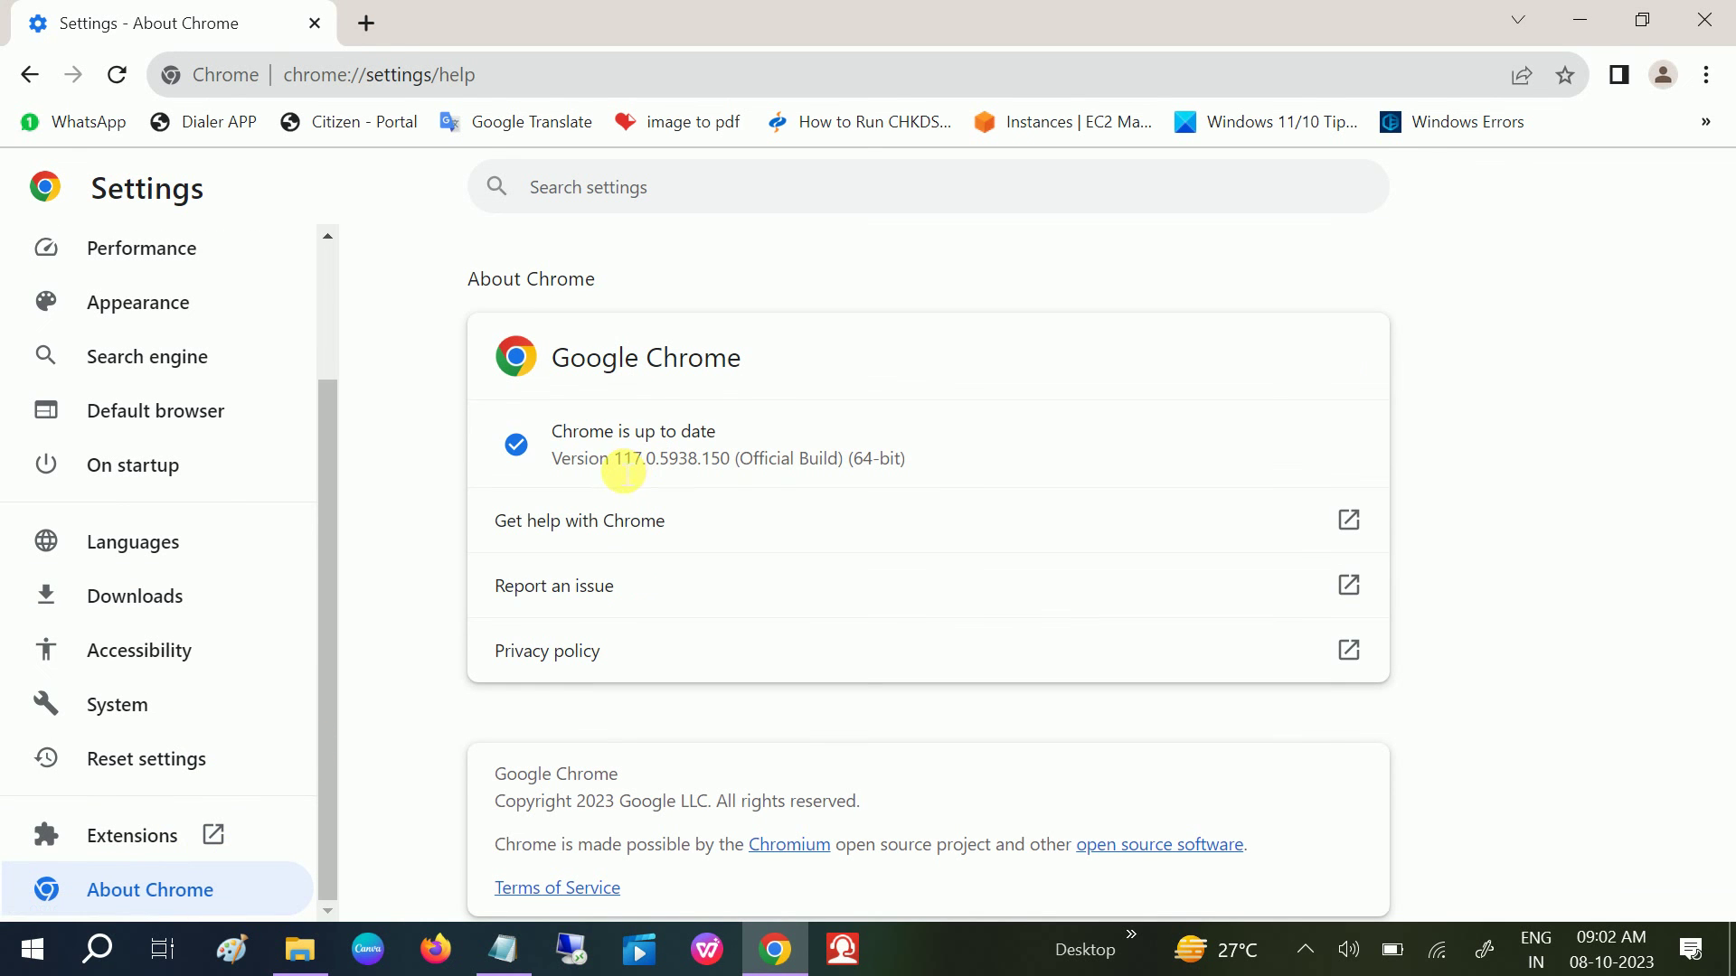
{"action": "left_click_drag", "start_coordinate": [615, 461], "coordinate": [643, 465]}
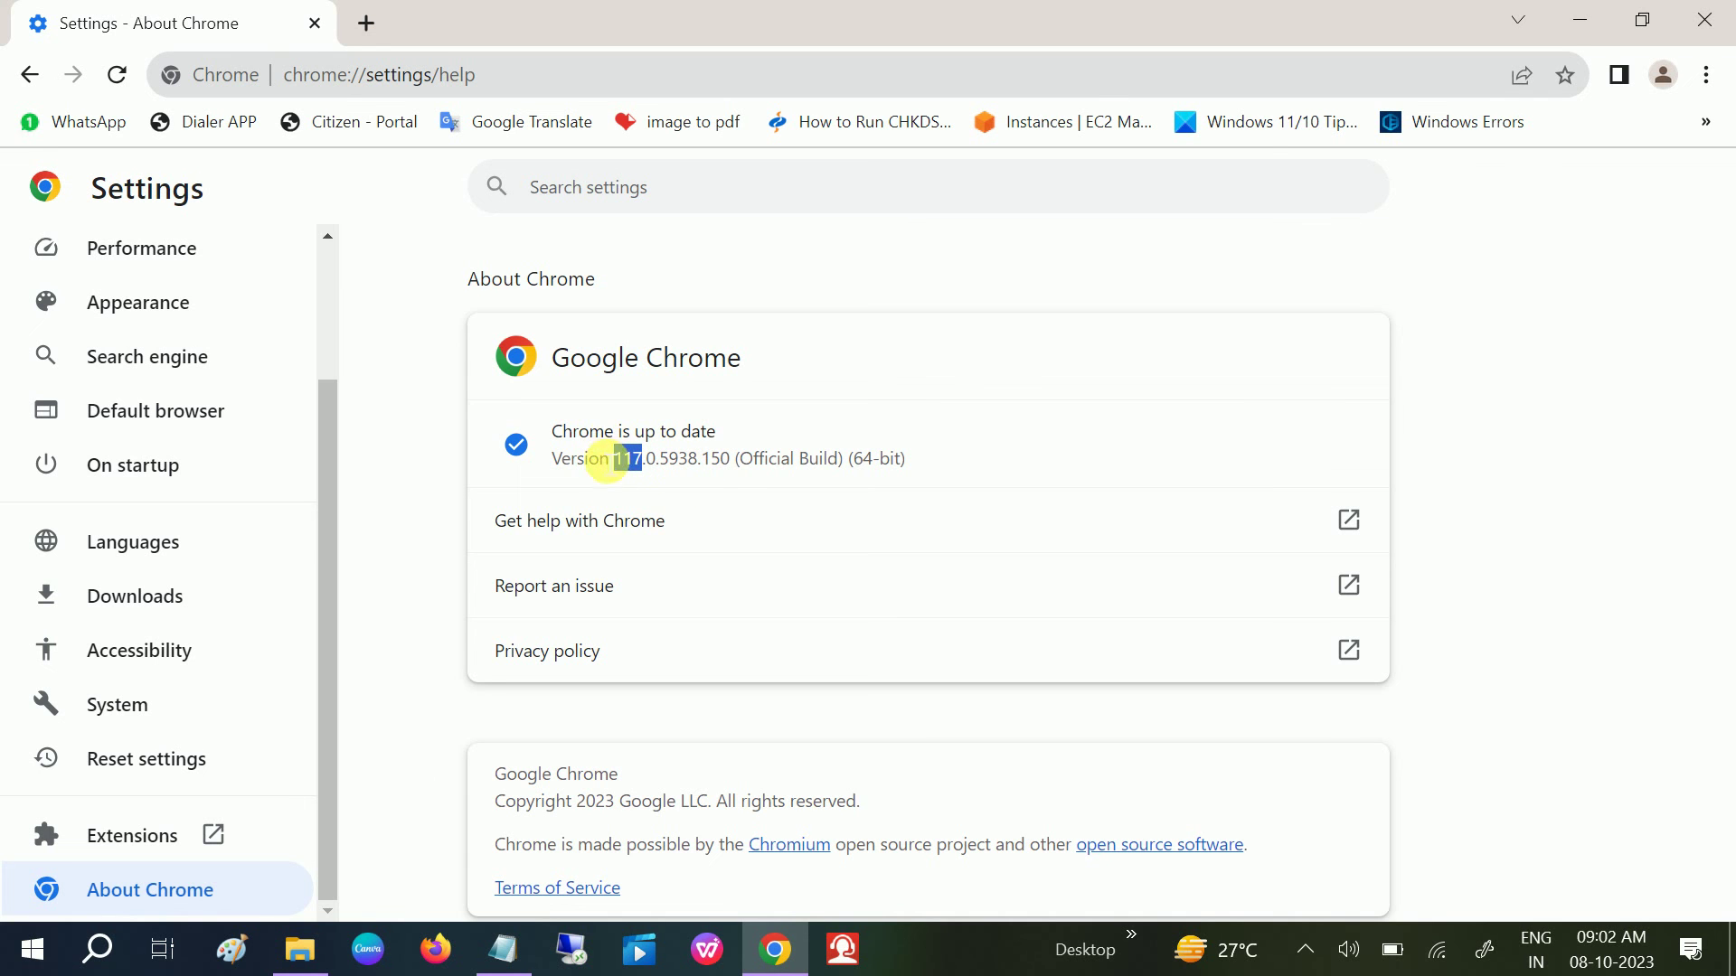
{"action": "left_click_drag", "start_coordinate": [633, 463], "coordinate": [833, 447]}
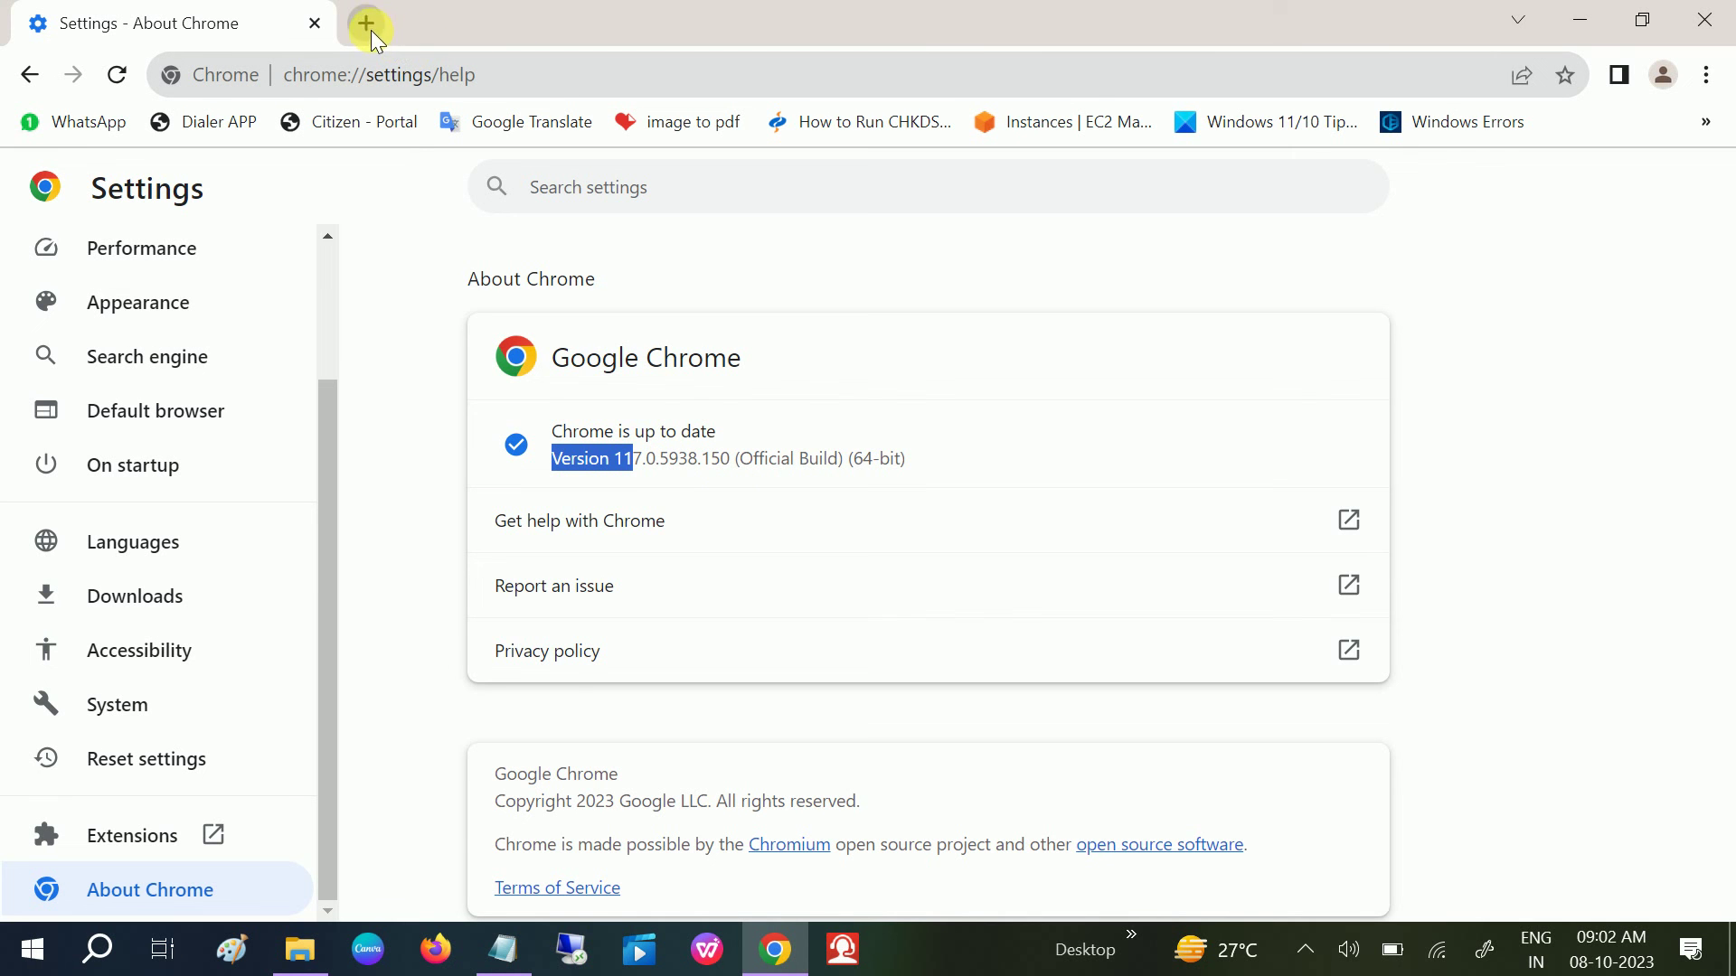
- Replace the current page address with chrome://flags and load the Experiments page
{"action": "left_click", "coordinate": [528, 81]}
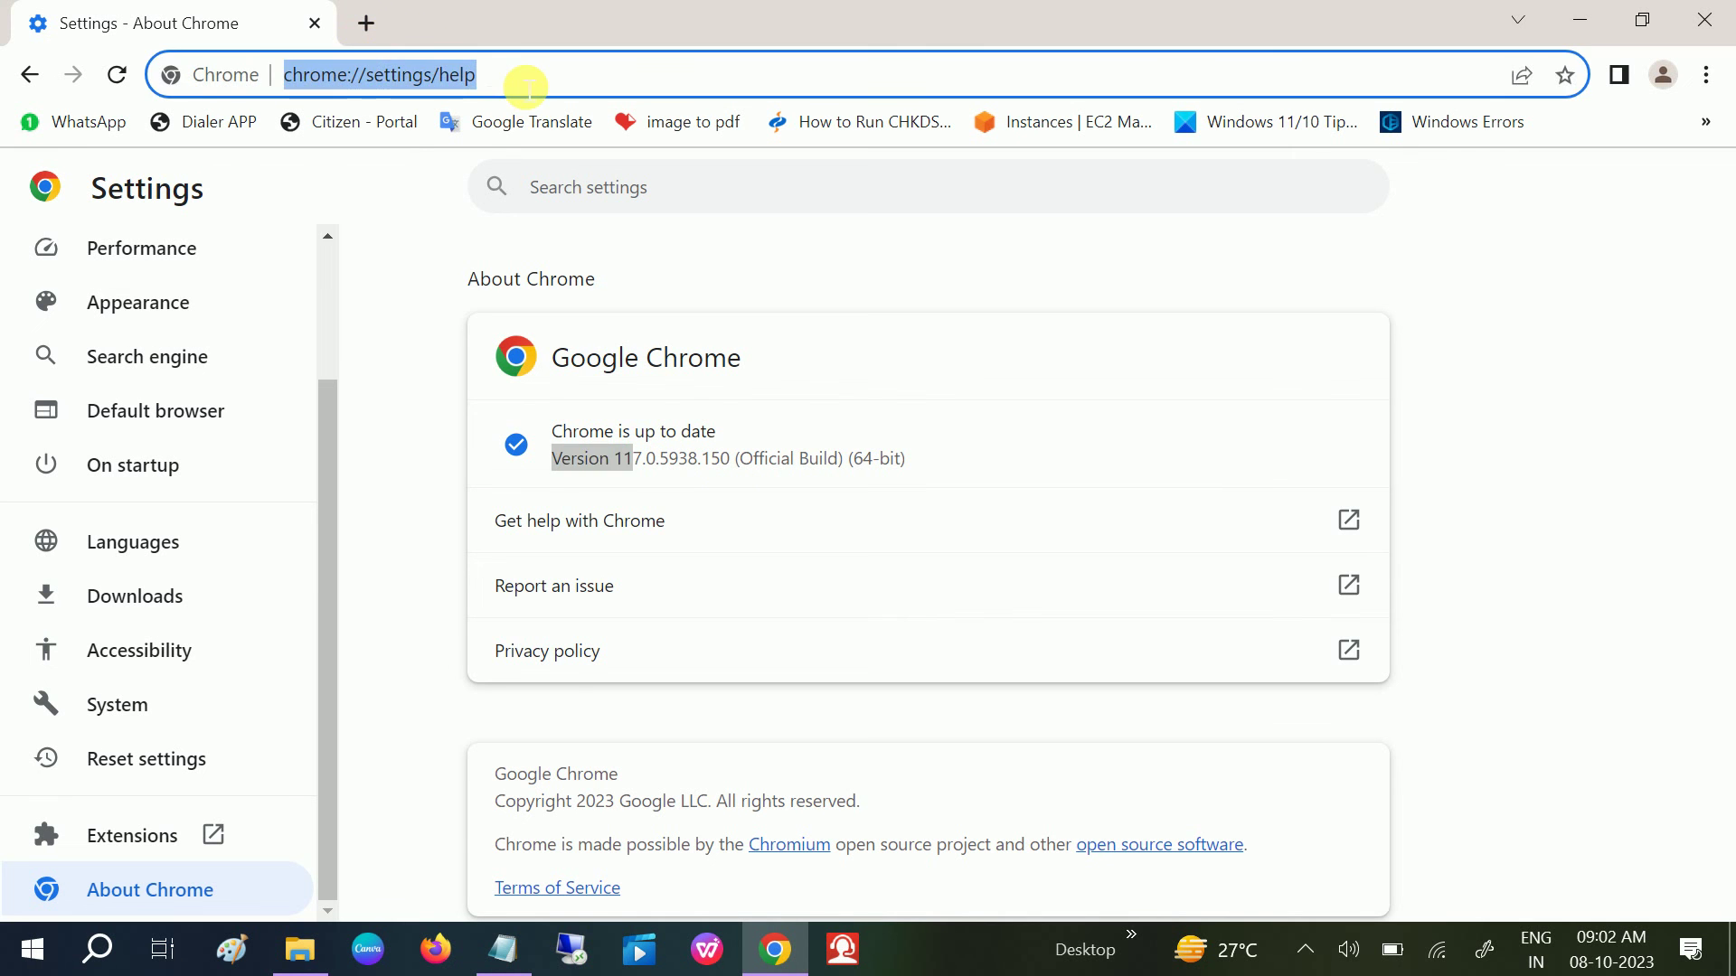
{"action": "left_click", "coordinate": [528, 82]}
{"action": "key", "text": "BackSpace"}
{"action": "key", "text": "BackSpace"}
{"action": "key", "text": "BackSpace"}
{"action": "key", "text": "BackSpace"}
{"action": "key", "text": "BackSpace"}
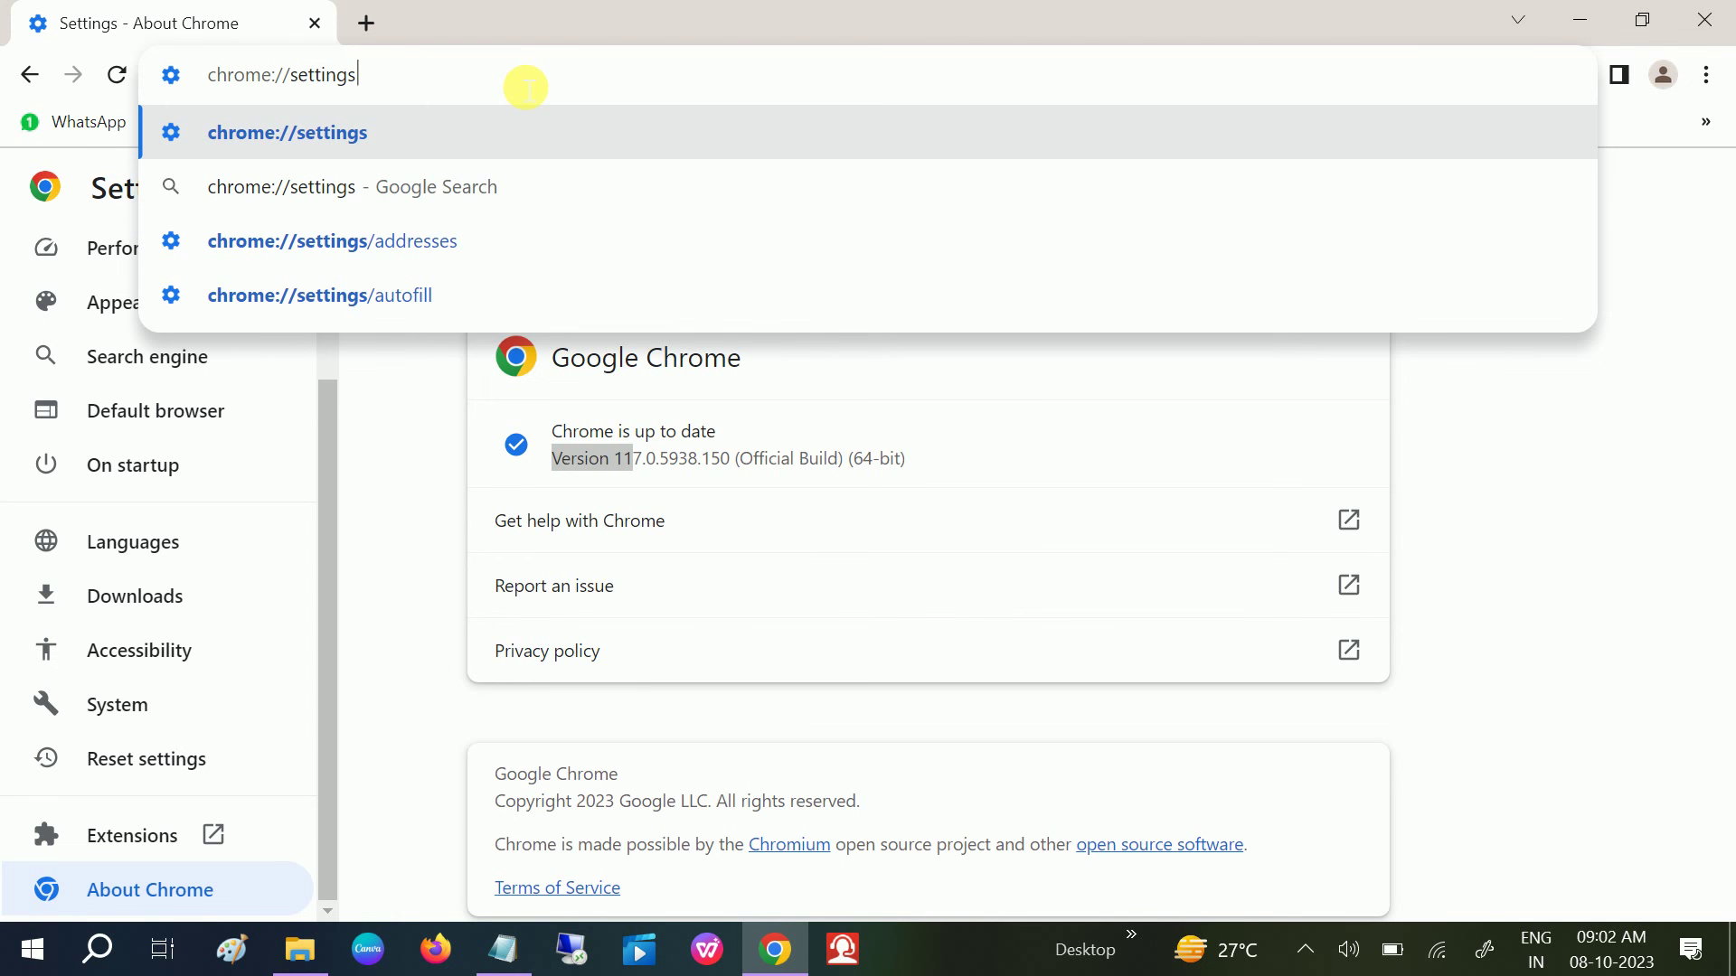
{"action": "key", "text": "BackSpace"}
{"action": "key", "text": "BackSpace"}
{"action": "key", "text": "BackSpace"}
{"action": "key", "text": "BackSpace"}
{"action": "key", "text": "BackSpace"}
{"action": "key", "text": "BackSpace"}
{"action": "key", "text": "BackSpace"}
{"action": "key", "text": "BackSpace"}
{"action": "type", "text": "fla"}
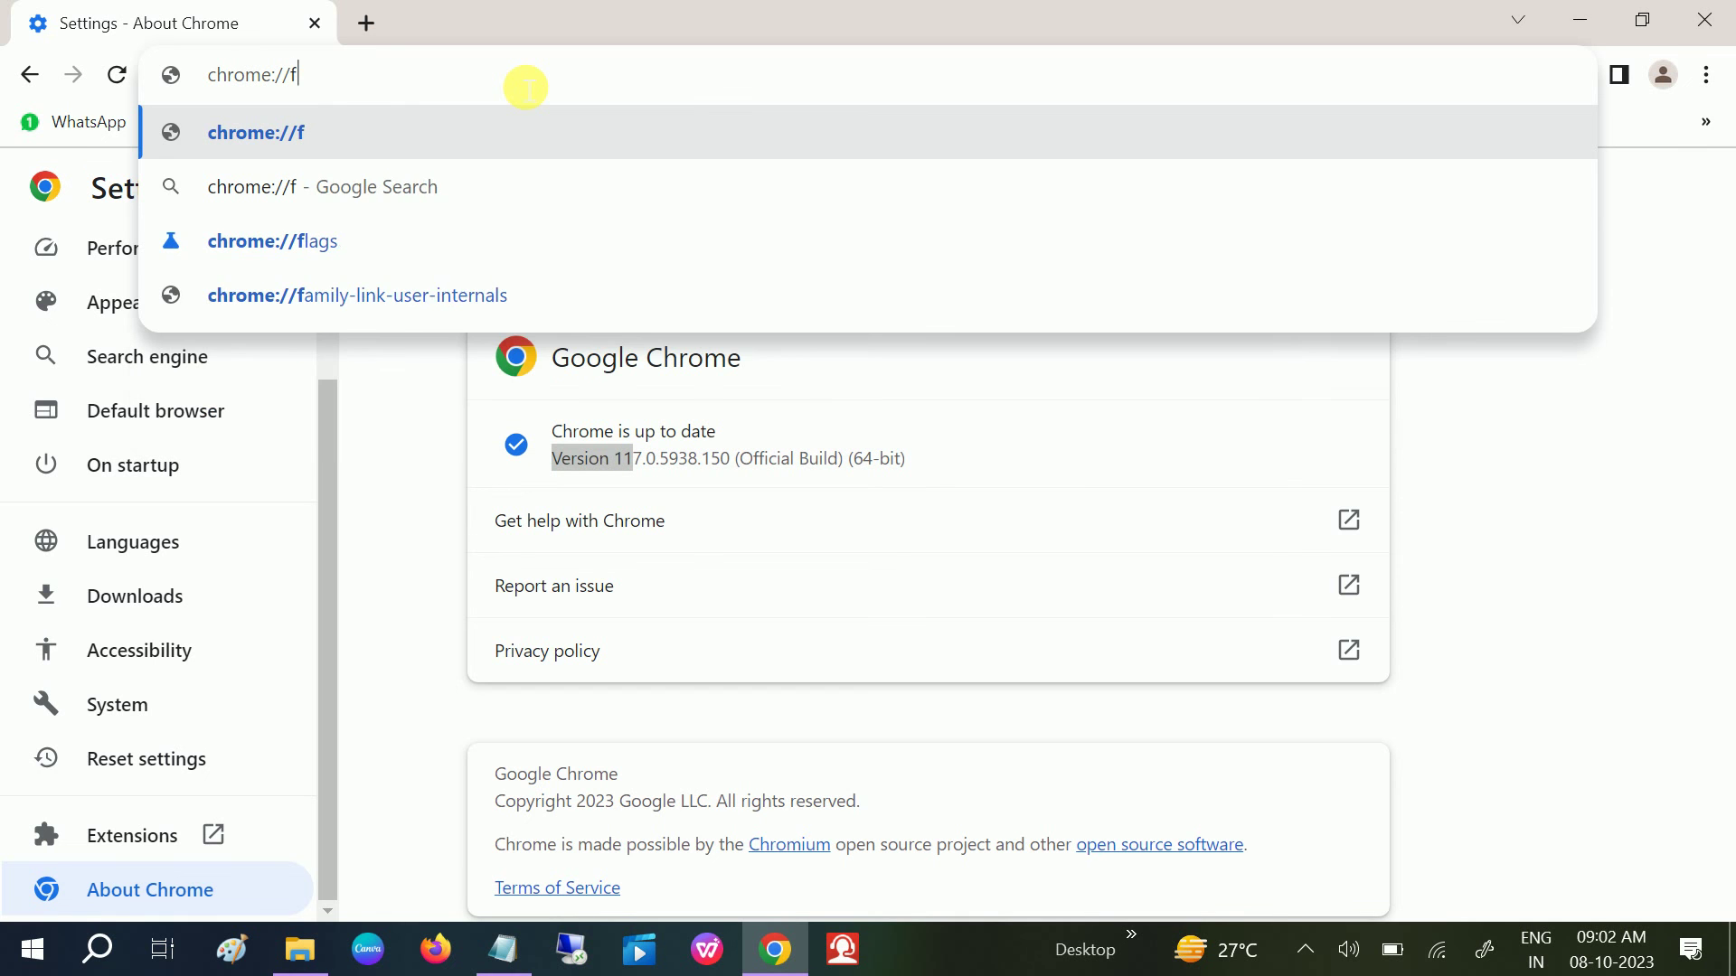
{"action": "key", "text": "BackSpace"}
{"action": "key", "text": "BackSpace"}
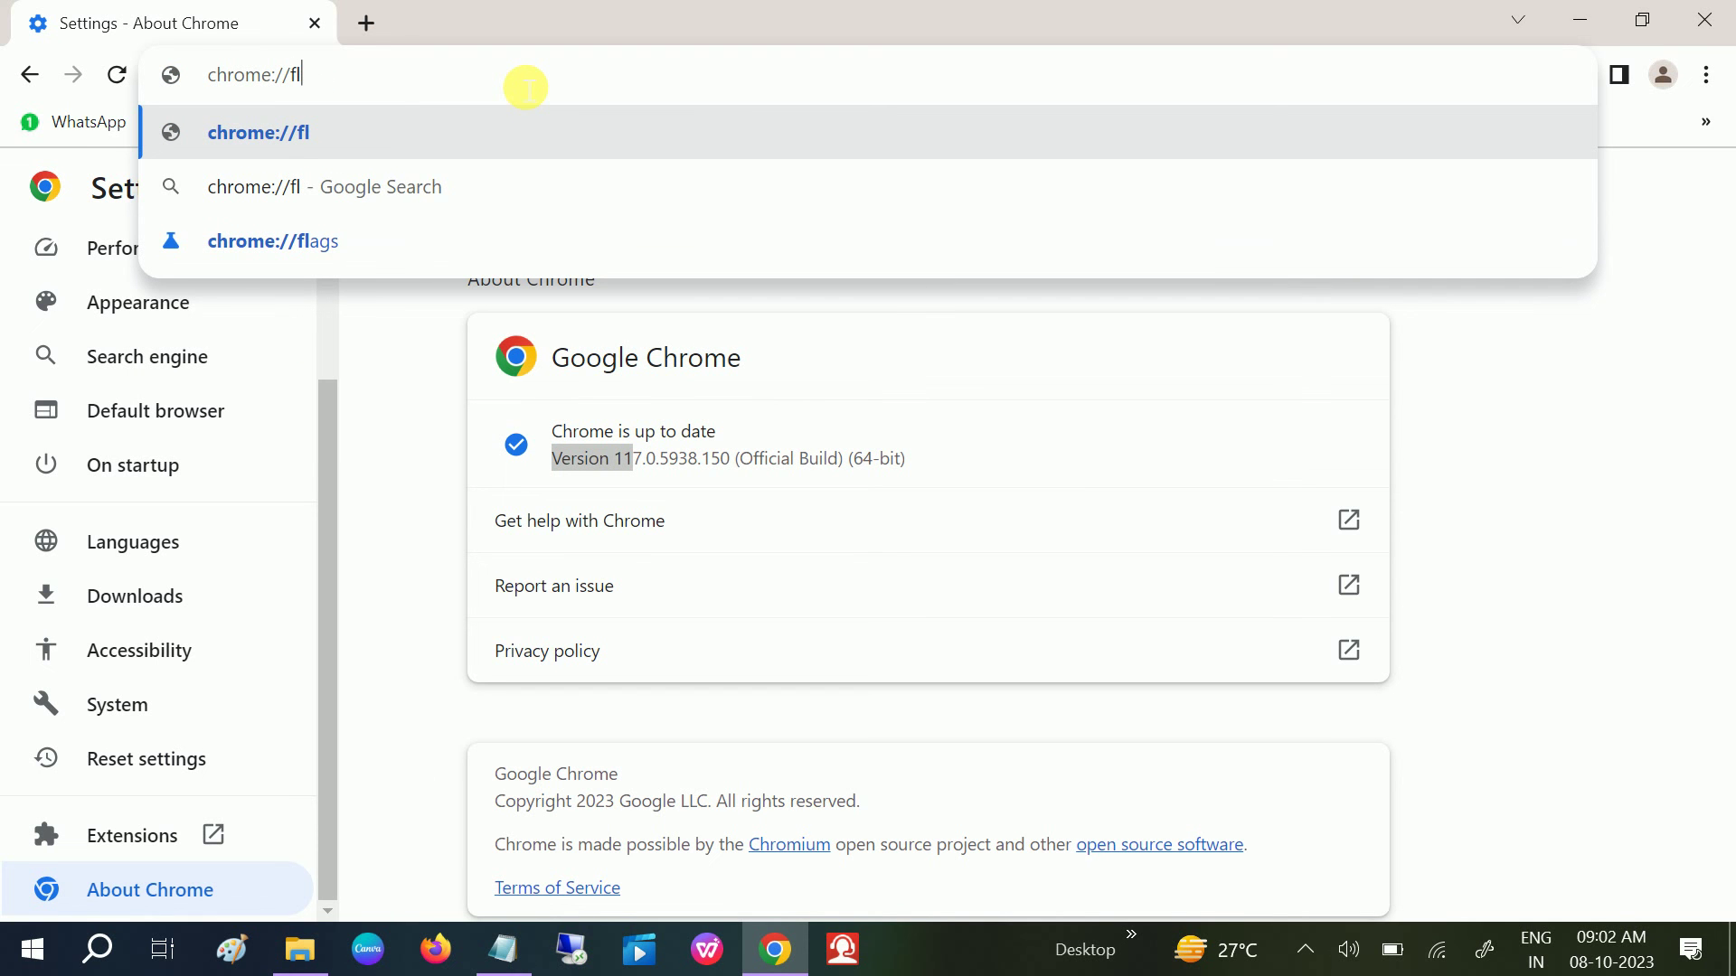
{"action": "type", "text": "ags"}
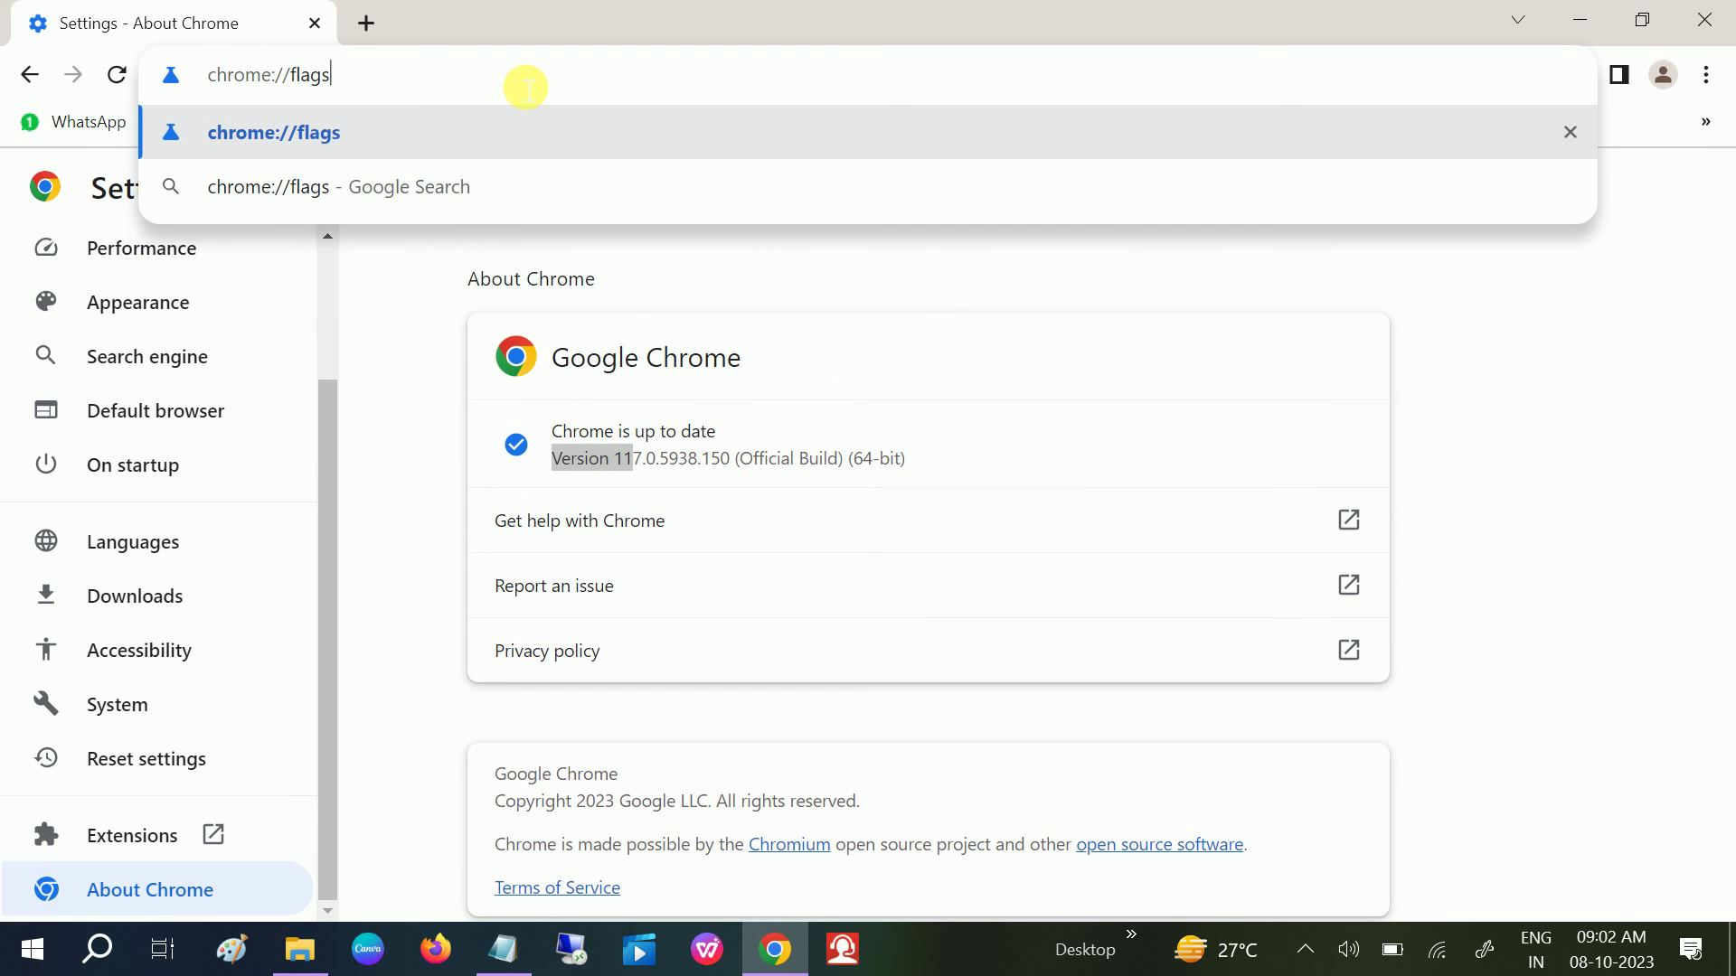
{"action": "key", "text": "Return"}
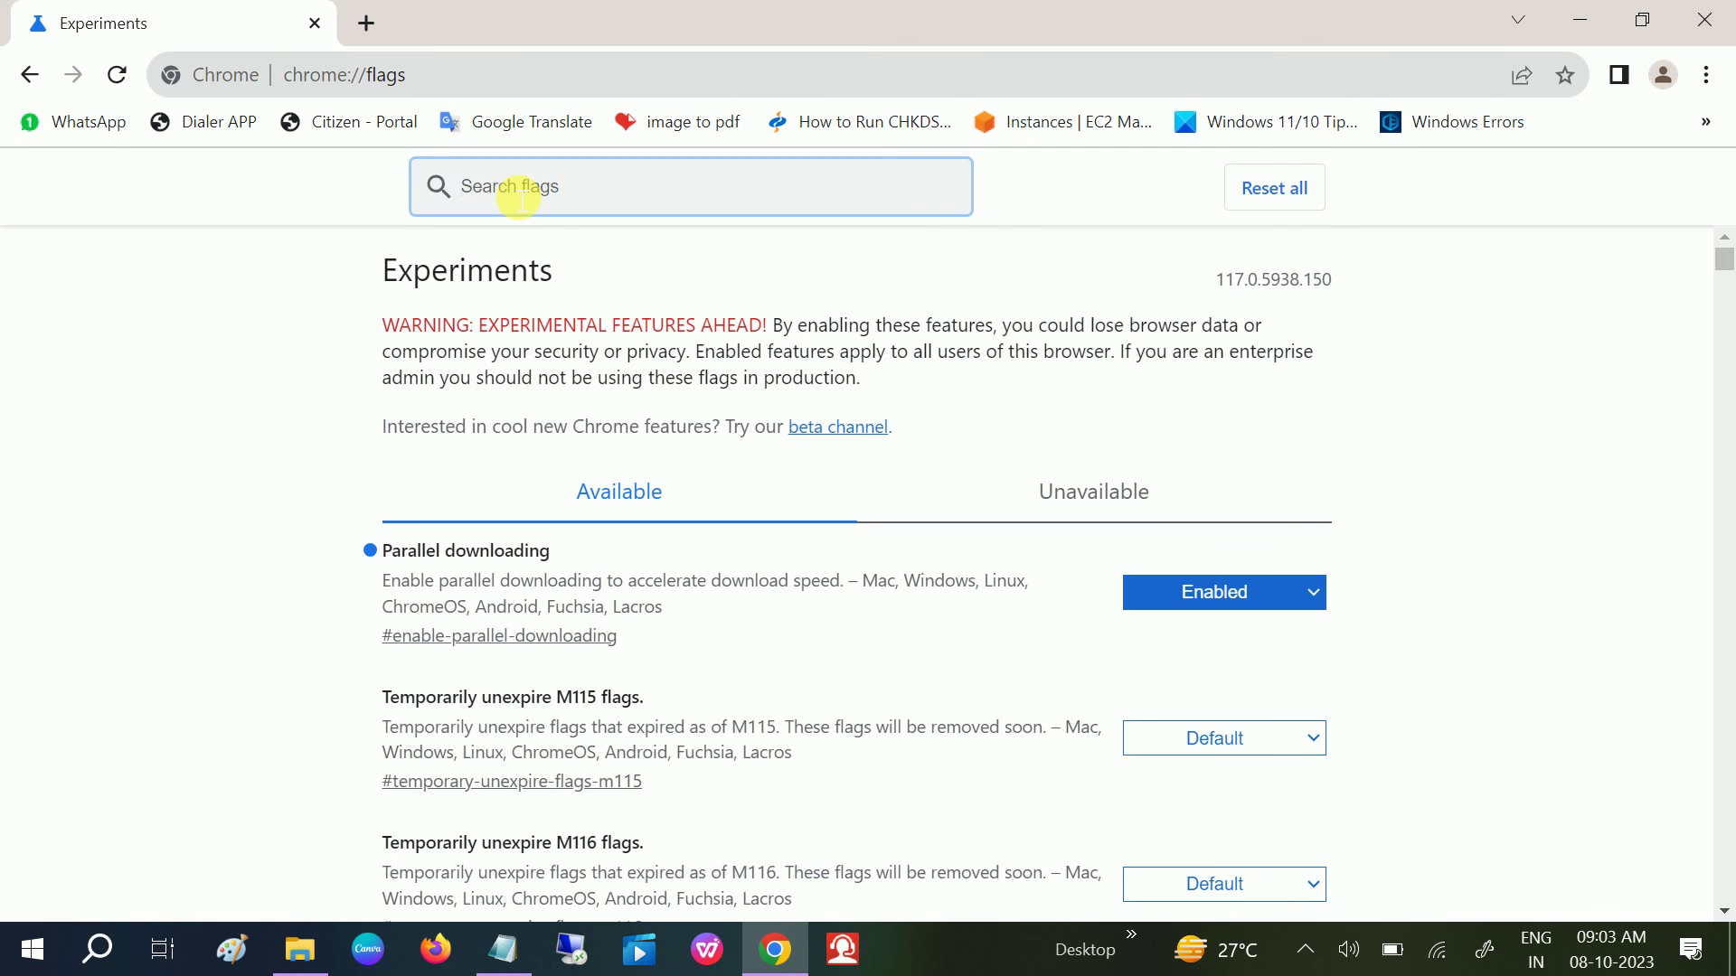
- Search the flags for "refresh" and set Chrome Refresh 2023 and Chrome WebUI Refresh 2023 to Enabled
{"action": "type", "text": "refresh"}
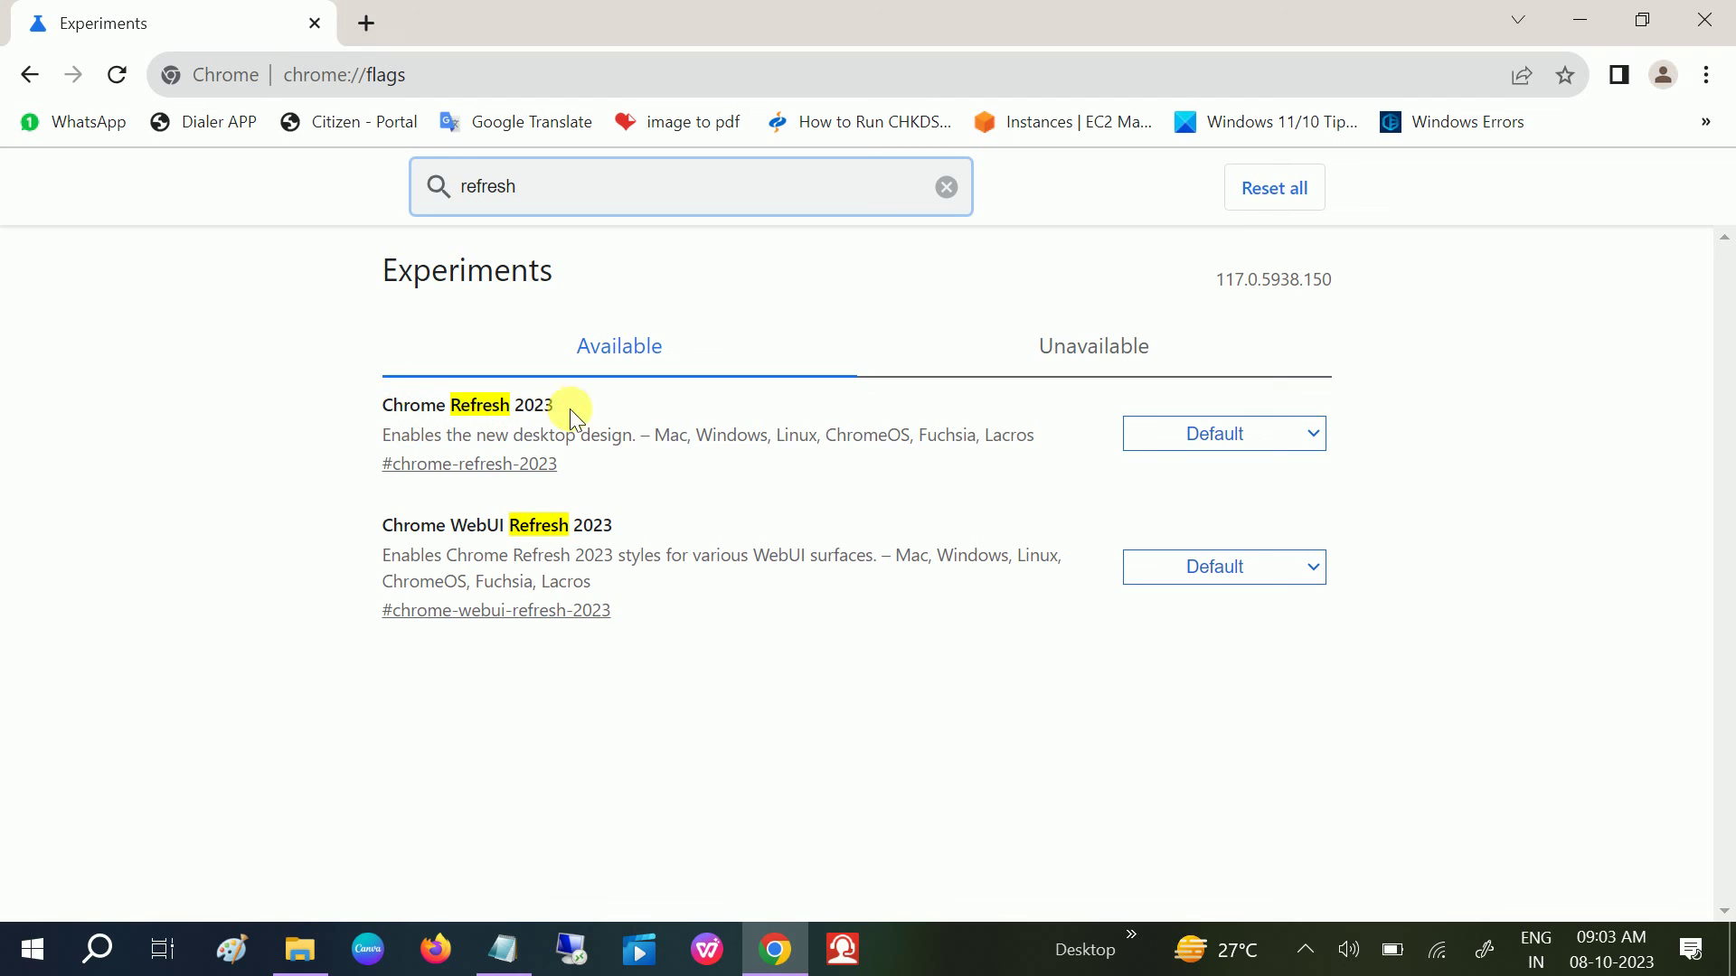
{"action": "left_click_drag", "start_coordinate": [500, 526], "coordinate": [624, 529]}
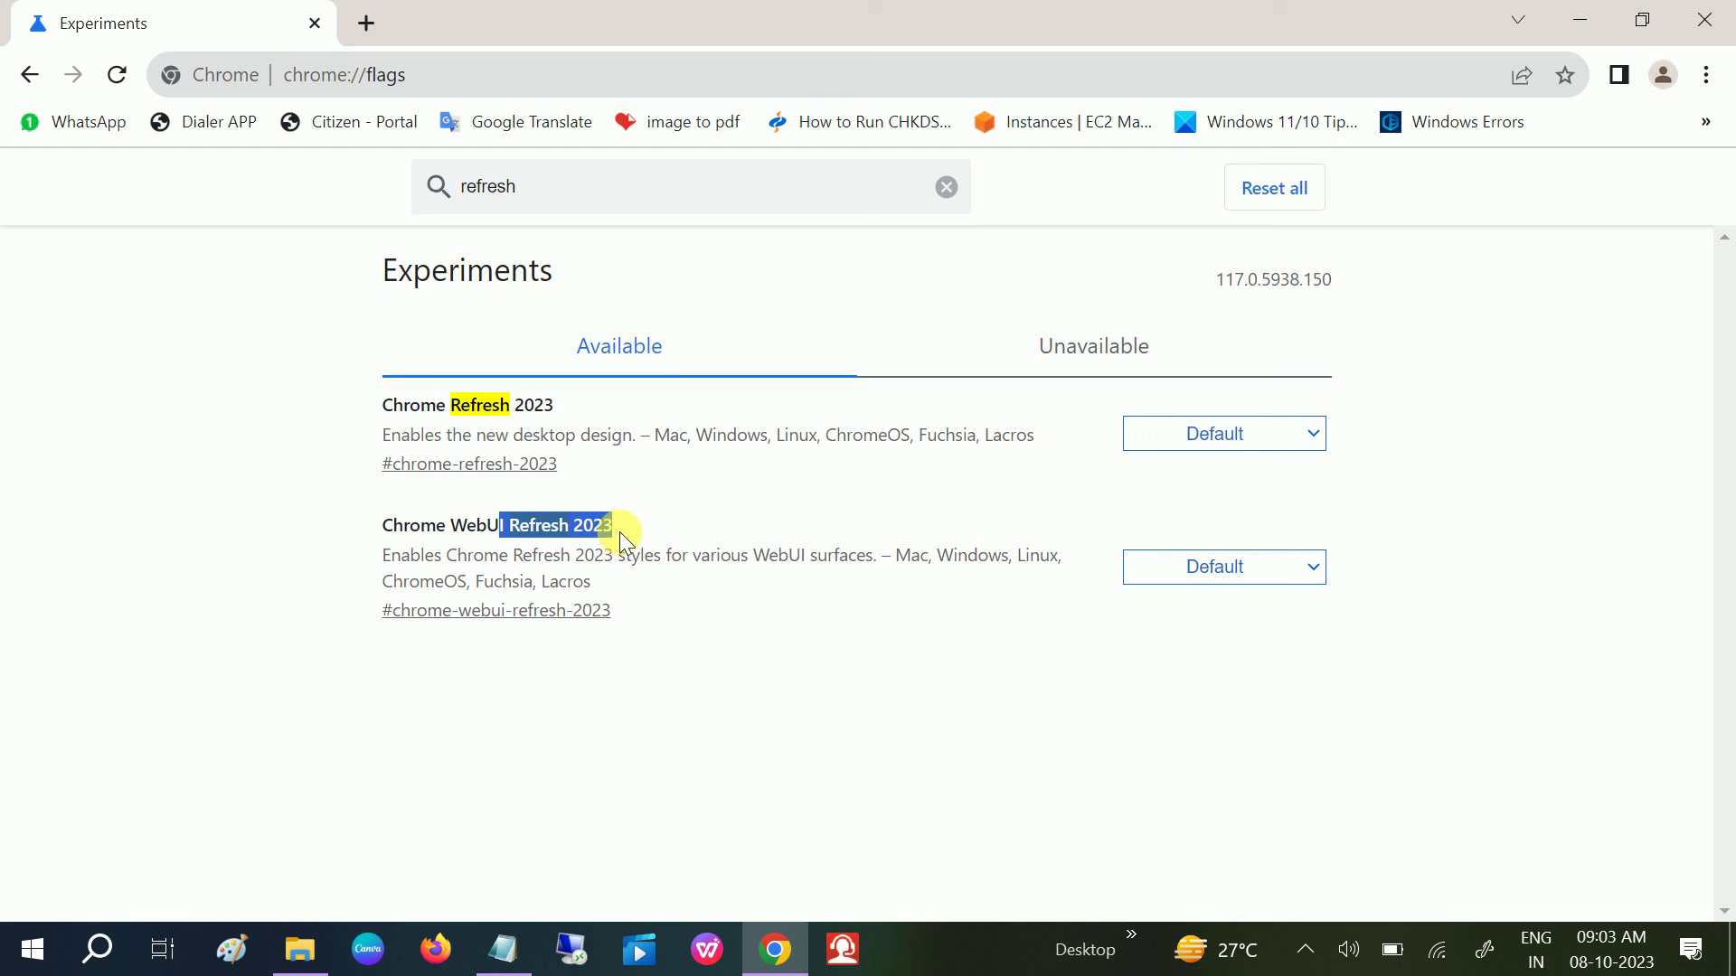
{"action": "left_click", "coordinate": [1234, 434]}
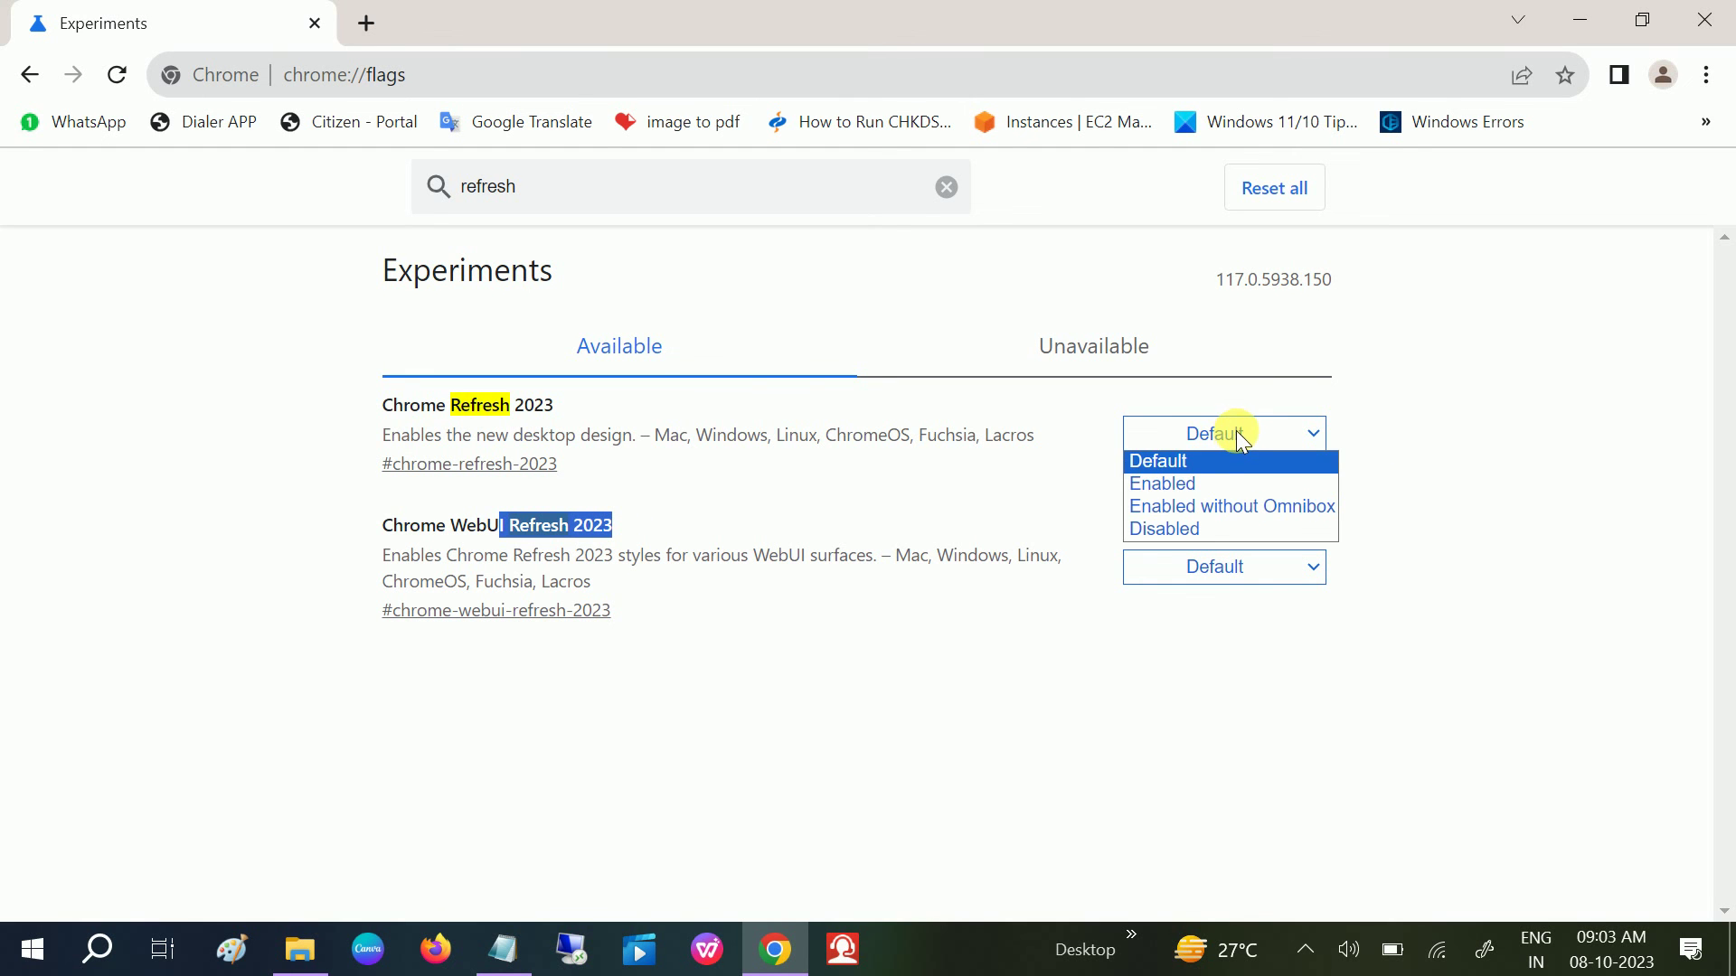
{"action": "left_click", "coordinate": [1197, 484]}
{"action": "left_click", "coordinate": [1216, 566]}
{"action": "left_click", "coordinate": [1187, 618]}
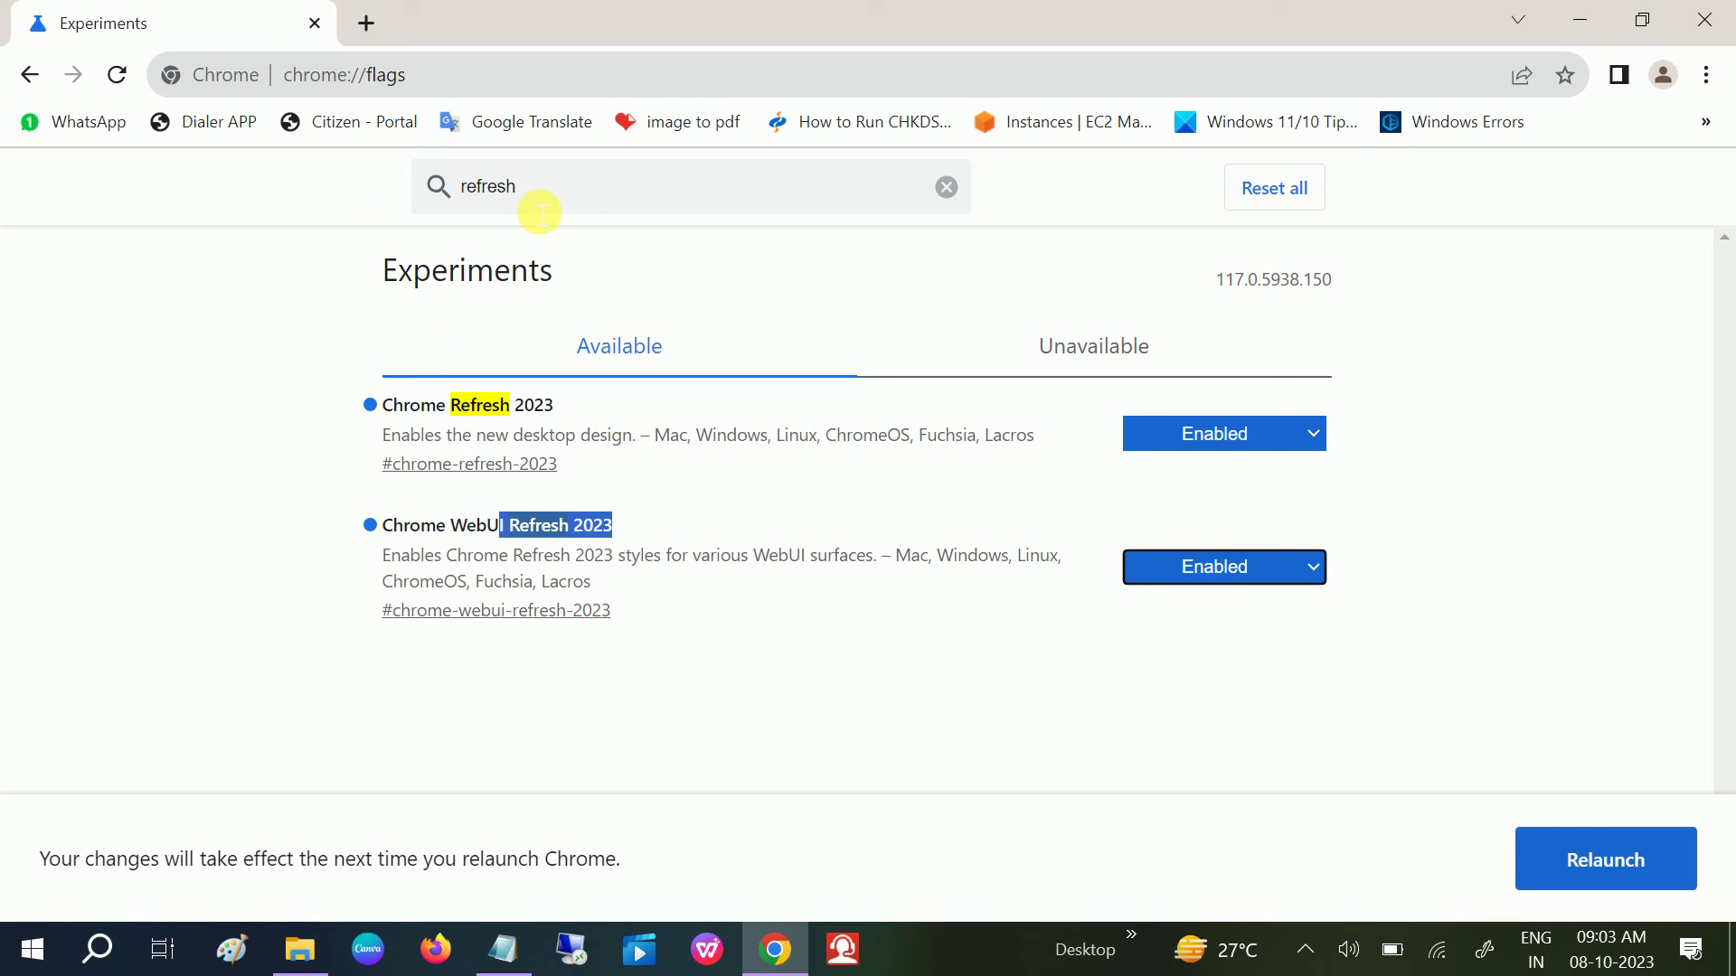
- Search the flags for "chrome side", set Customize Chrome Side Panel to Enabled, and relaunch the browser
{"action": "left_click_drag", "start_coordinate": [565, 205], "coordinate": [423, 200]}
{"action": "type", "text": "chrome side"}
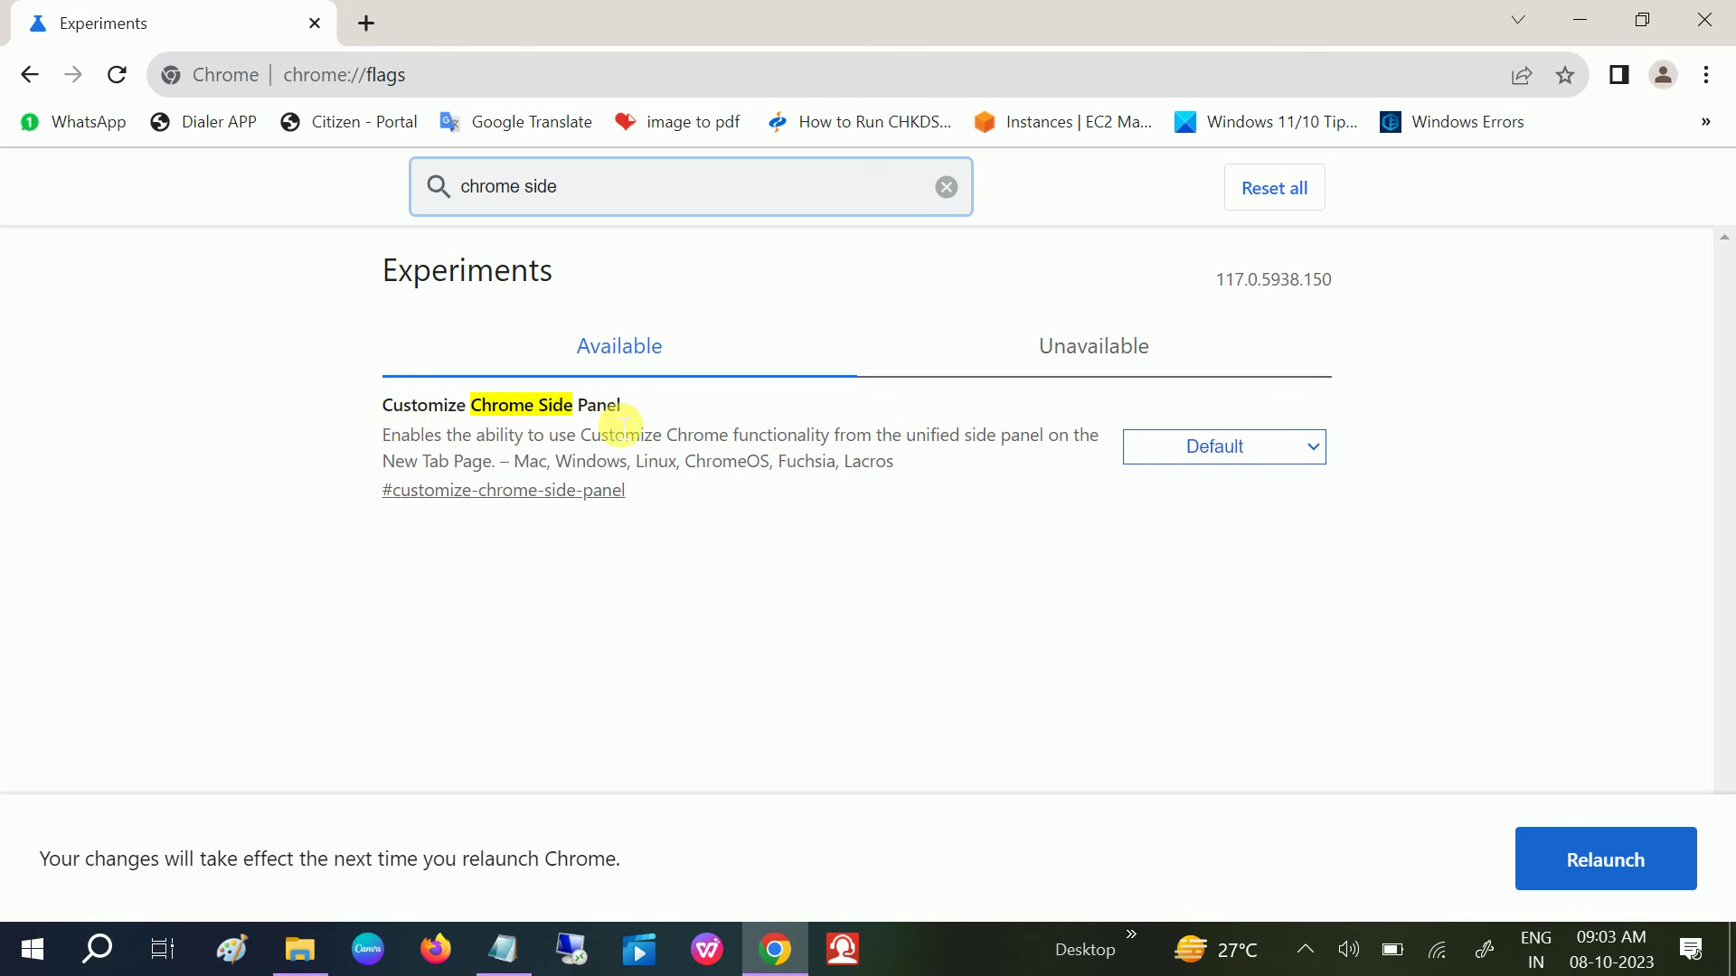
{"action": "left_click", "coordinate": [1225, 451]}
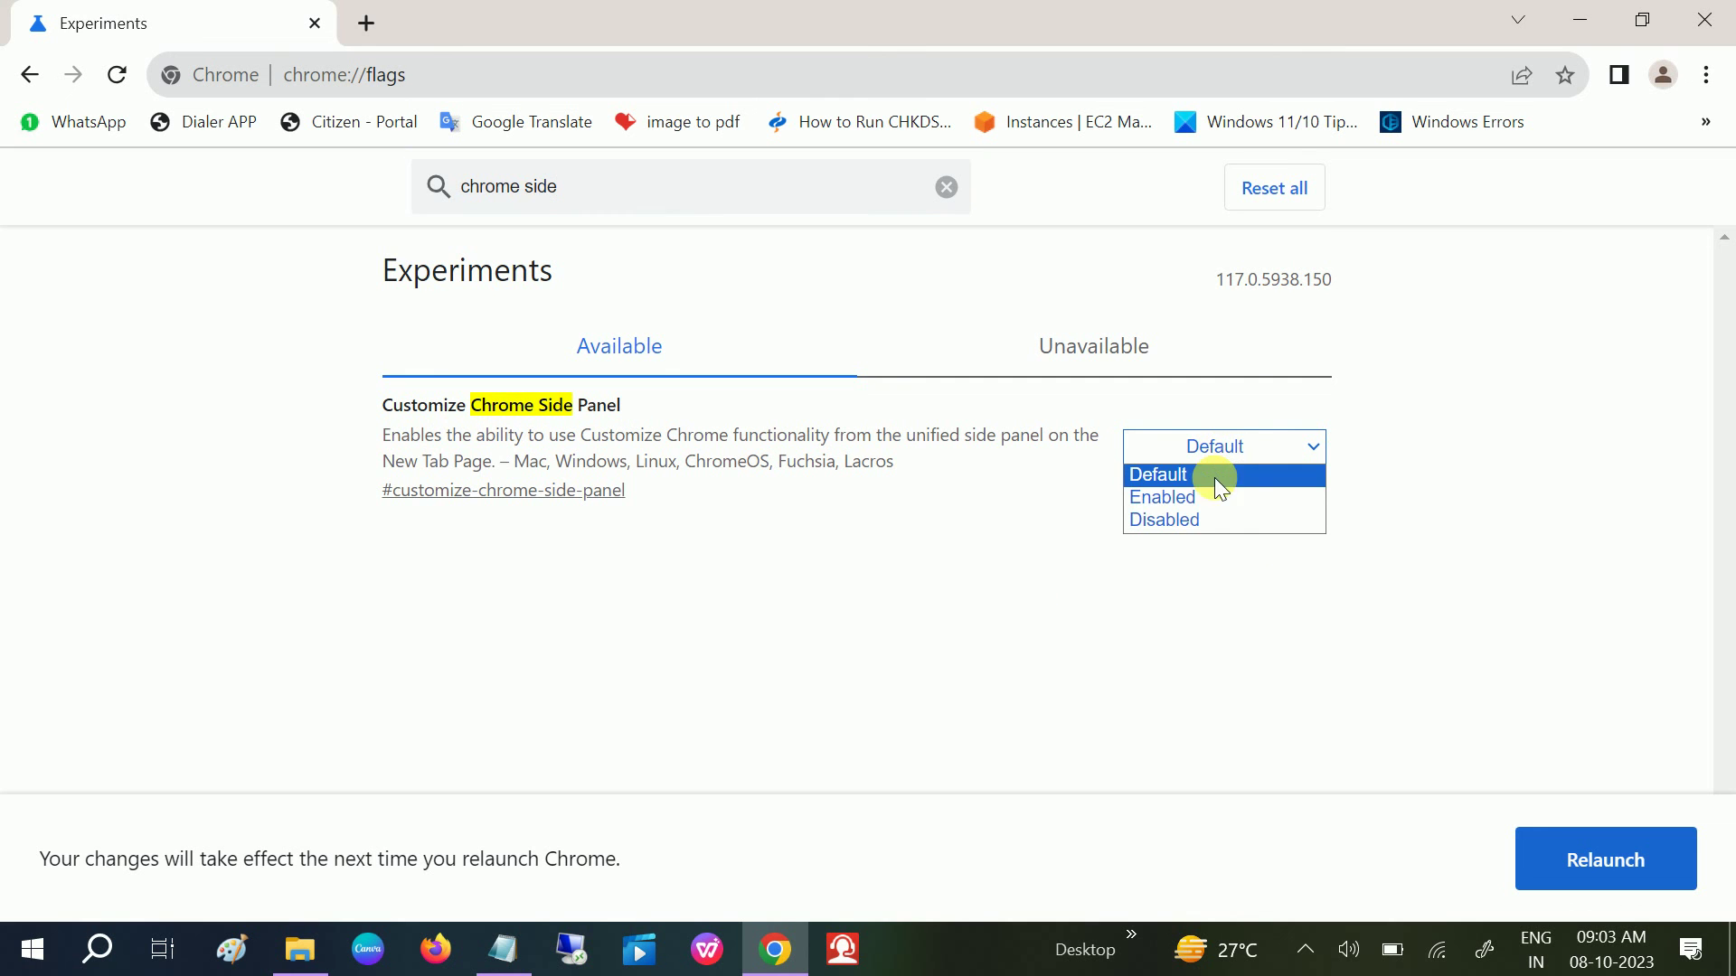
{"action": "left_click", "coordinate": [1195, 502]}
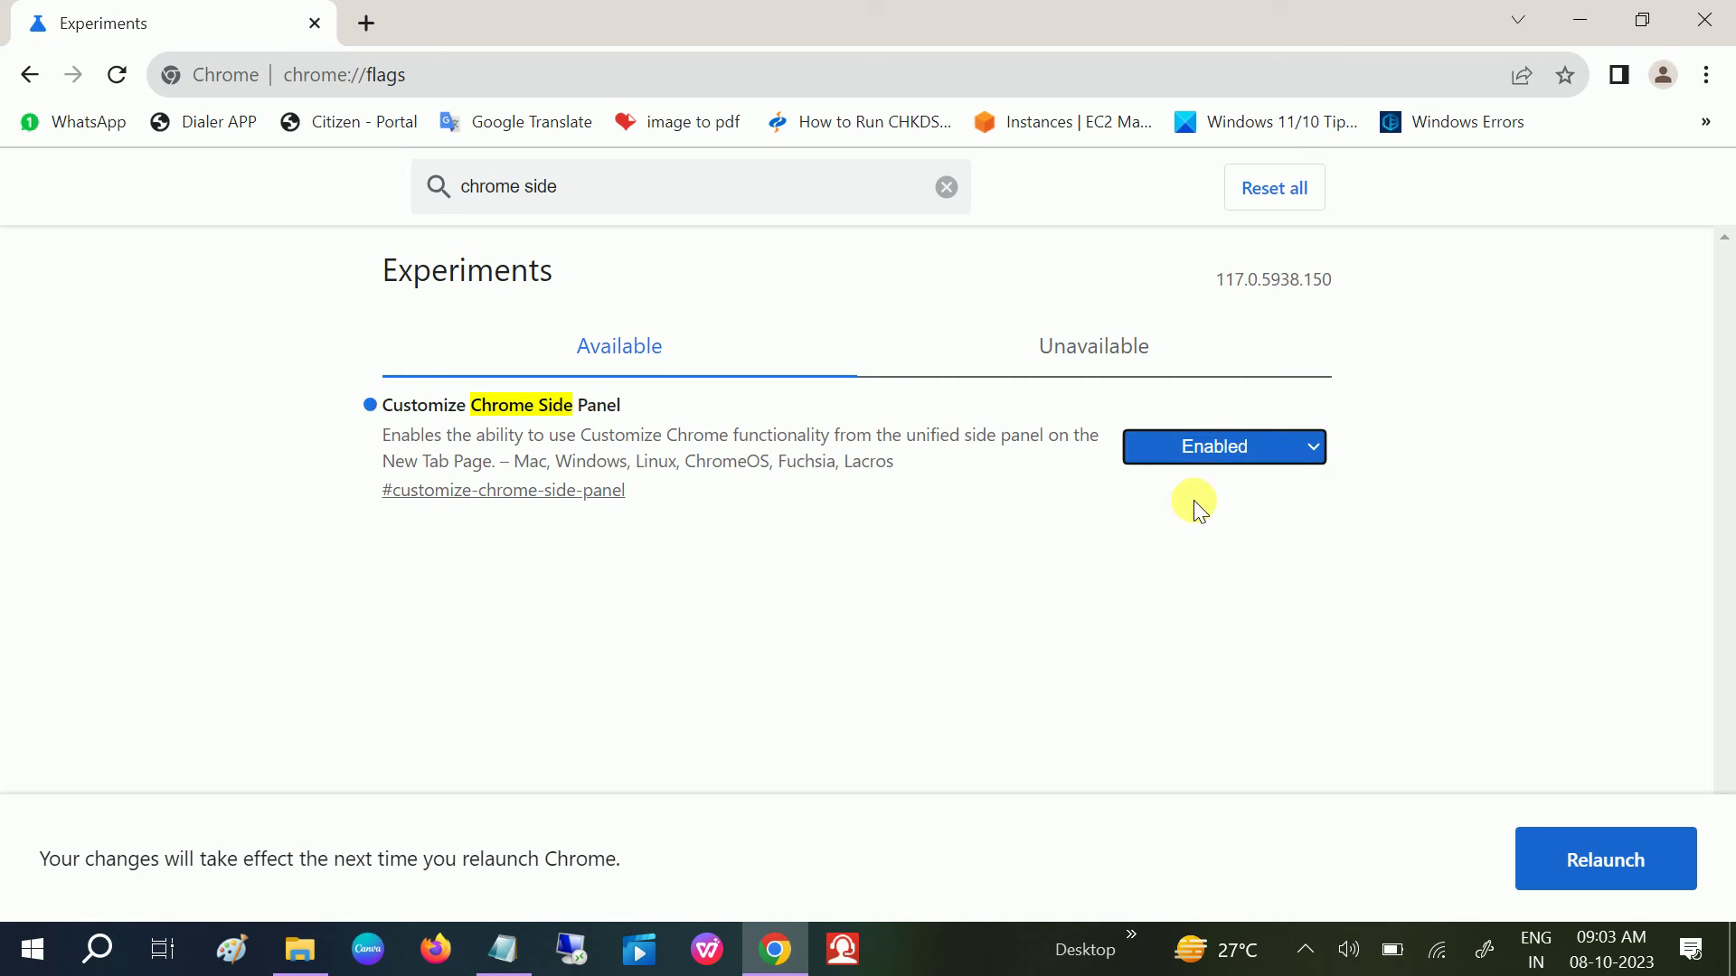
{"action": "left_click", "coordinate": [1583, 872]}
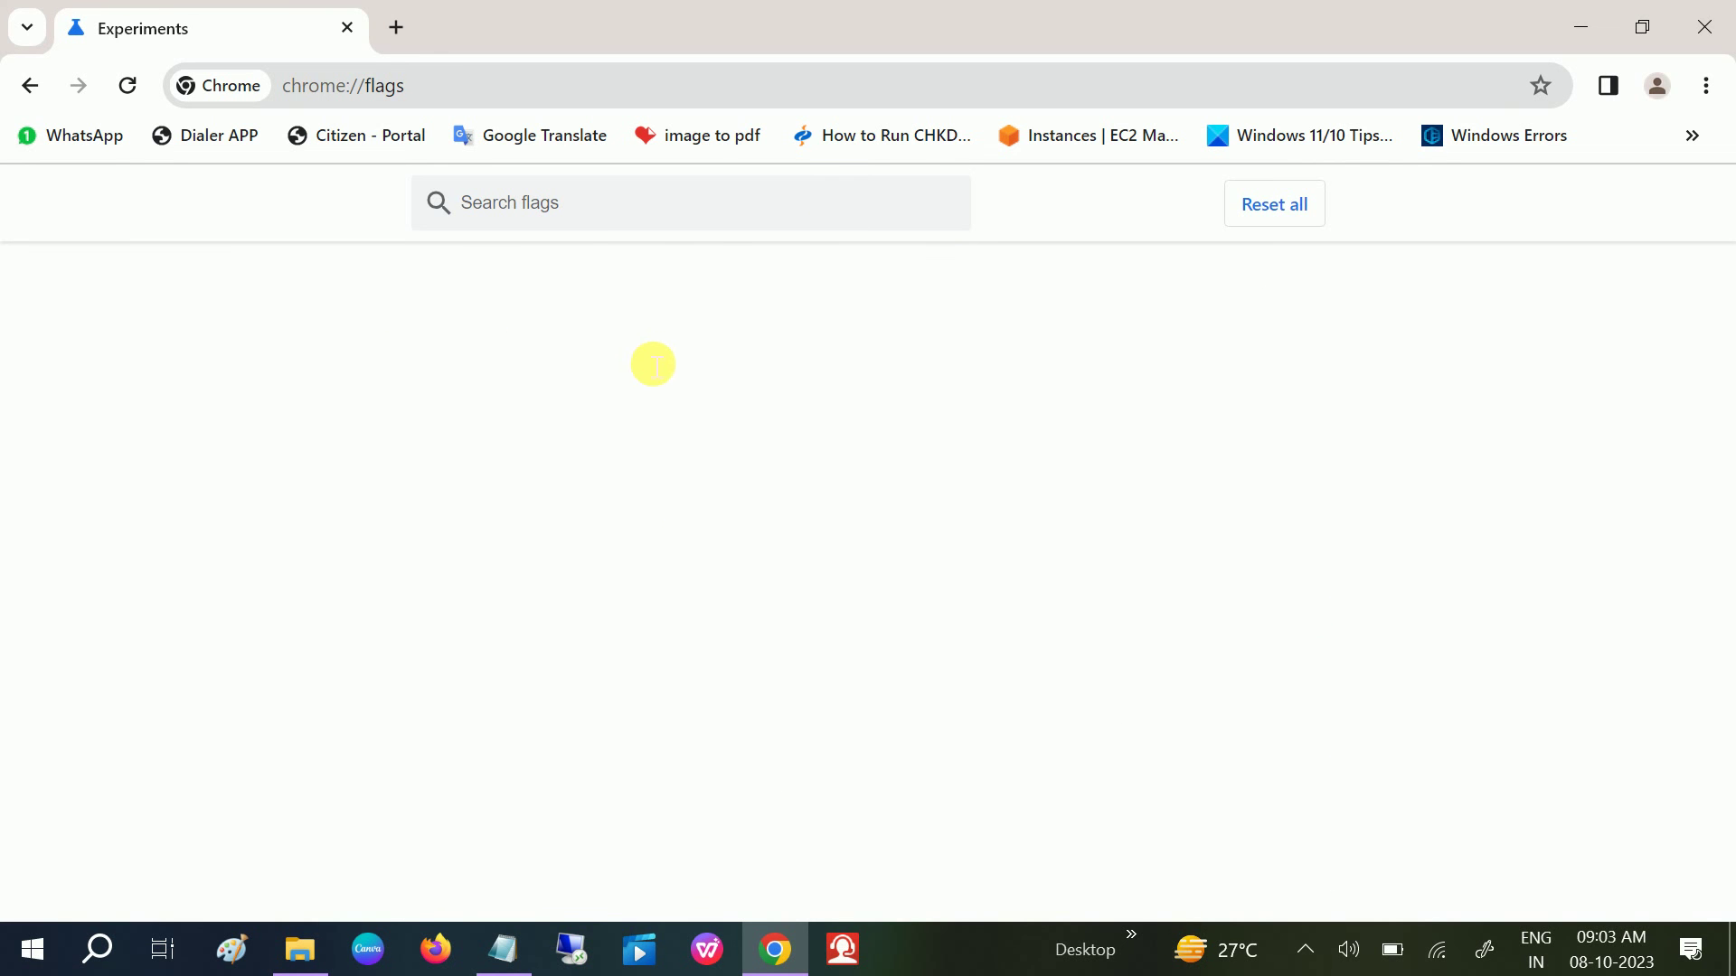
- Open a new tab and examine the redesigned main browser menu, including its Help and profile options
{"action": "left_click", "coordinate": [398, 27]}
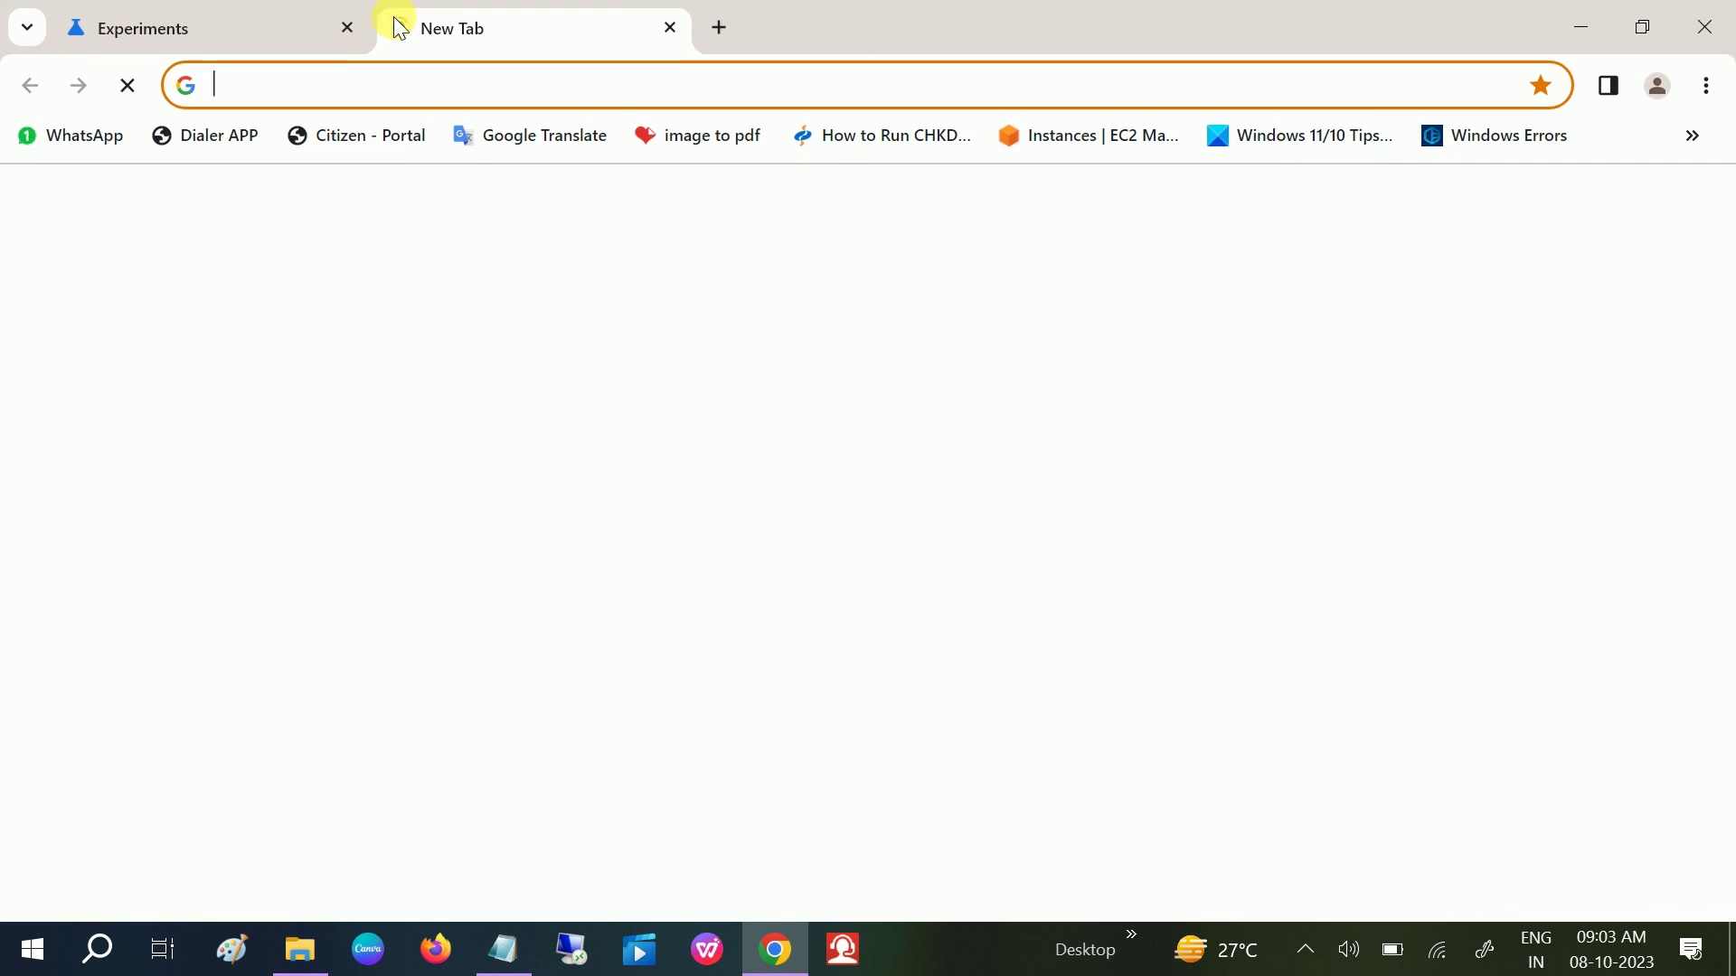
{"action": "left_click", "coordinate": [1706, 86]}
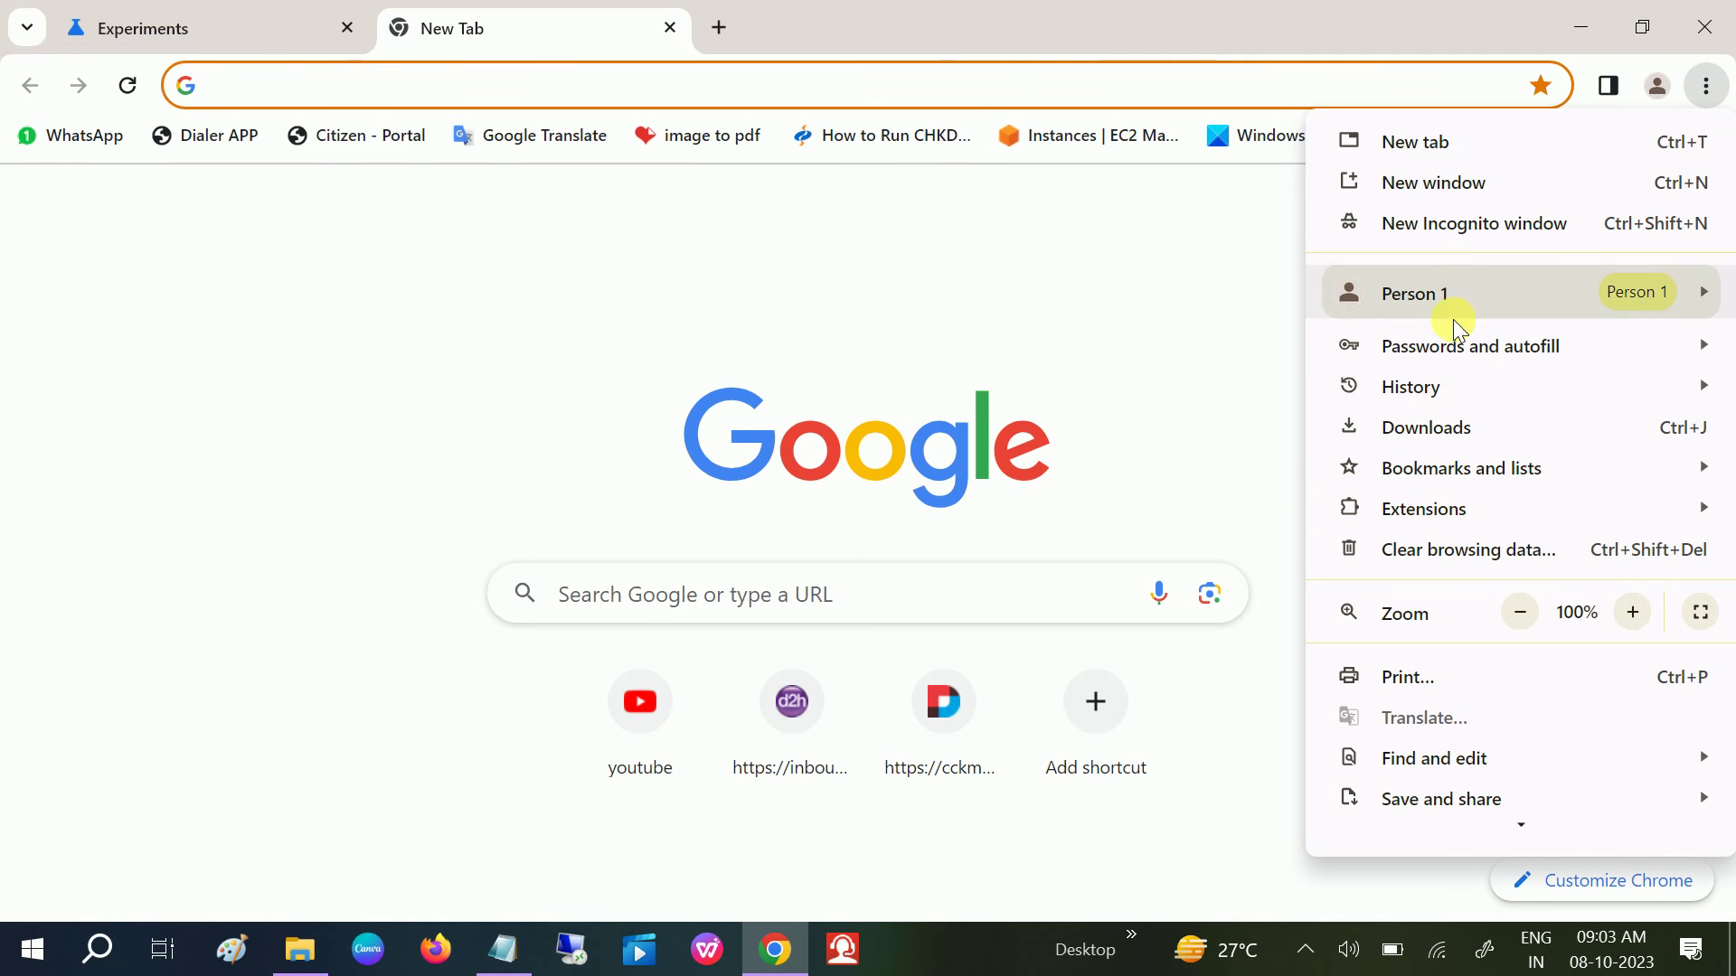
{"action": "scroll", "coordinate": [1424, 869], "scroll_direction": "down", "scroll_amount": 1}
{"action": "scroll", "coordinate": [1429, 813], "scroll_direction": "down", "scroll_amount": 1}
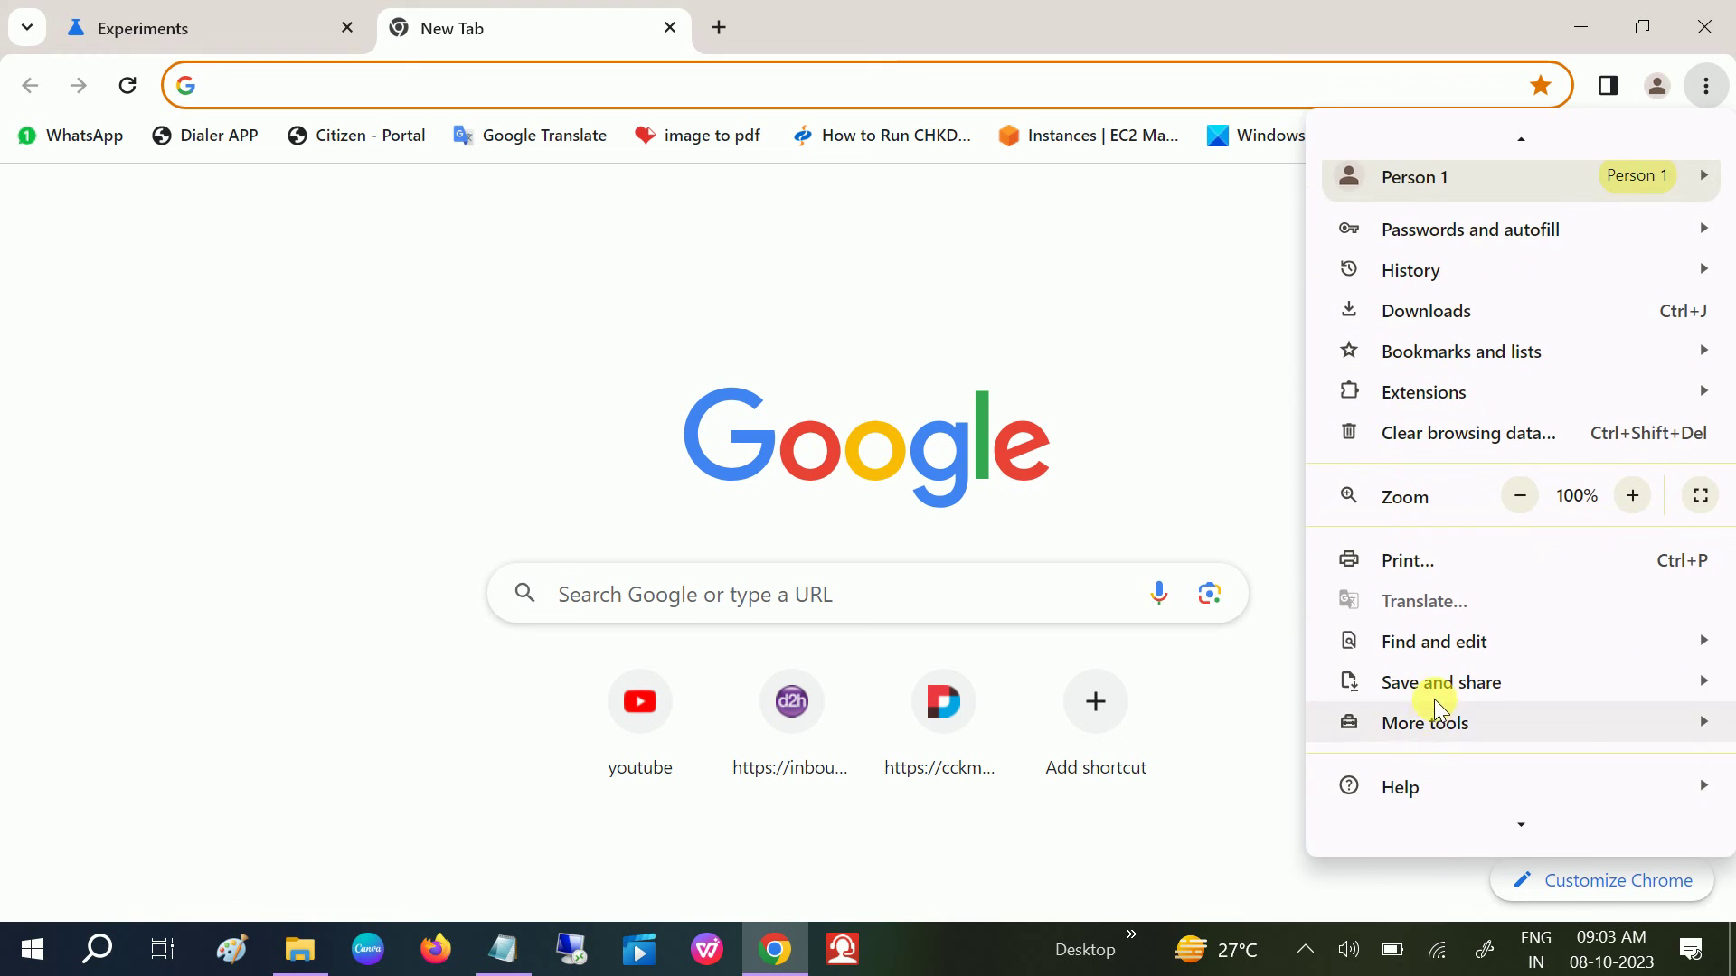
{"action": "scroll", "coordinate": [1434, 822], "scroll_direction": "down", "scroll_amount": 1}
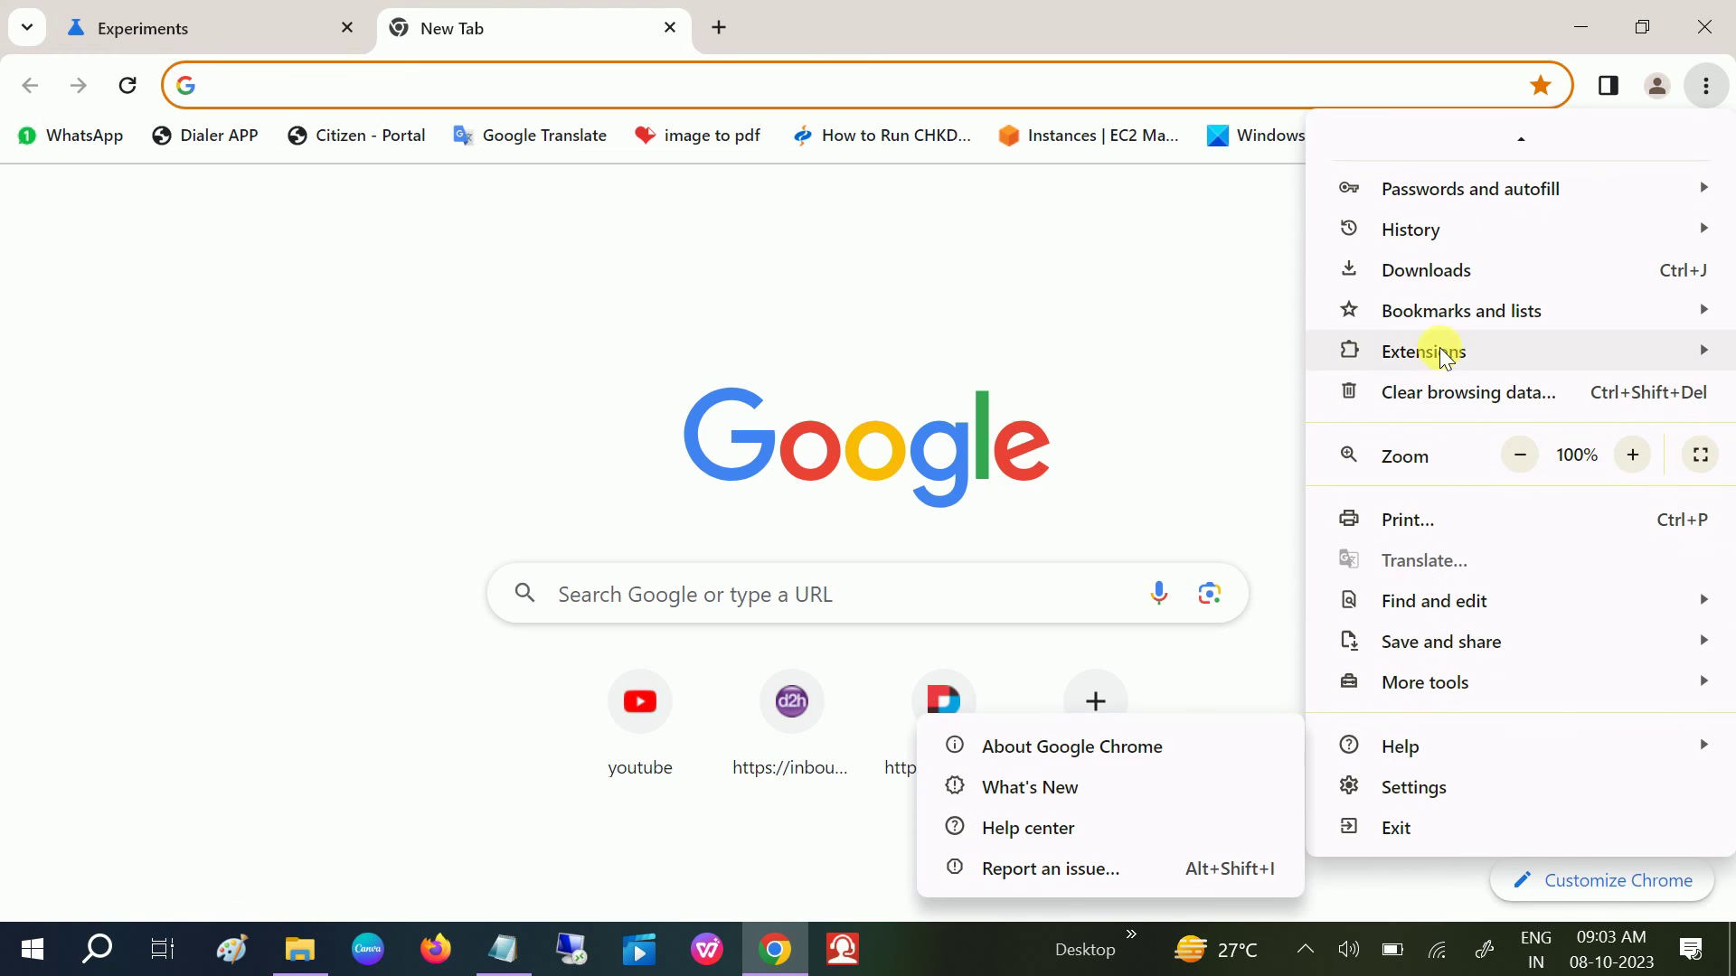
{"action": "scroll", "coordinate": [1441, 356], "scroll_direction": "up", "scroll_amount": 3}
{"action": "mouse_move", "coordinate": [1447, 302]}
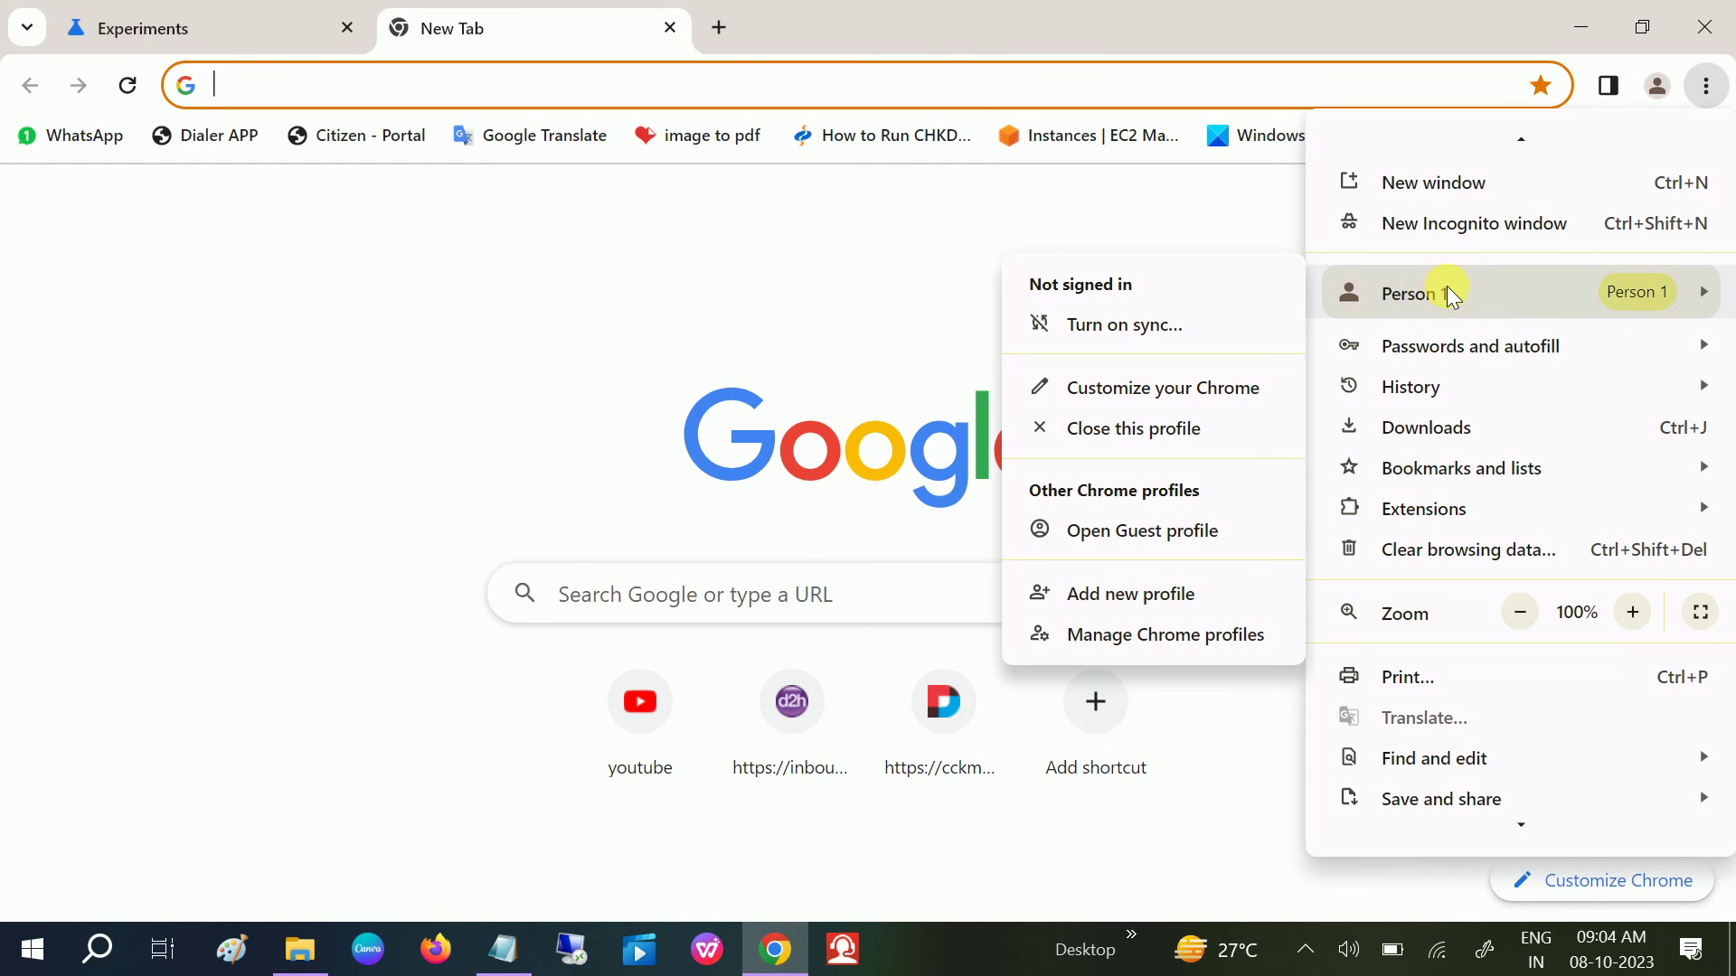
{"action": "left_click", "coordinate": [1243, 751]}
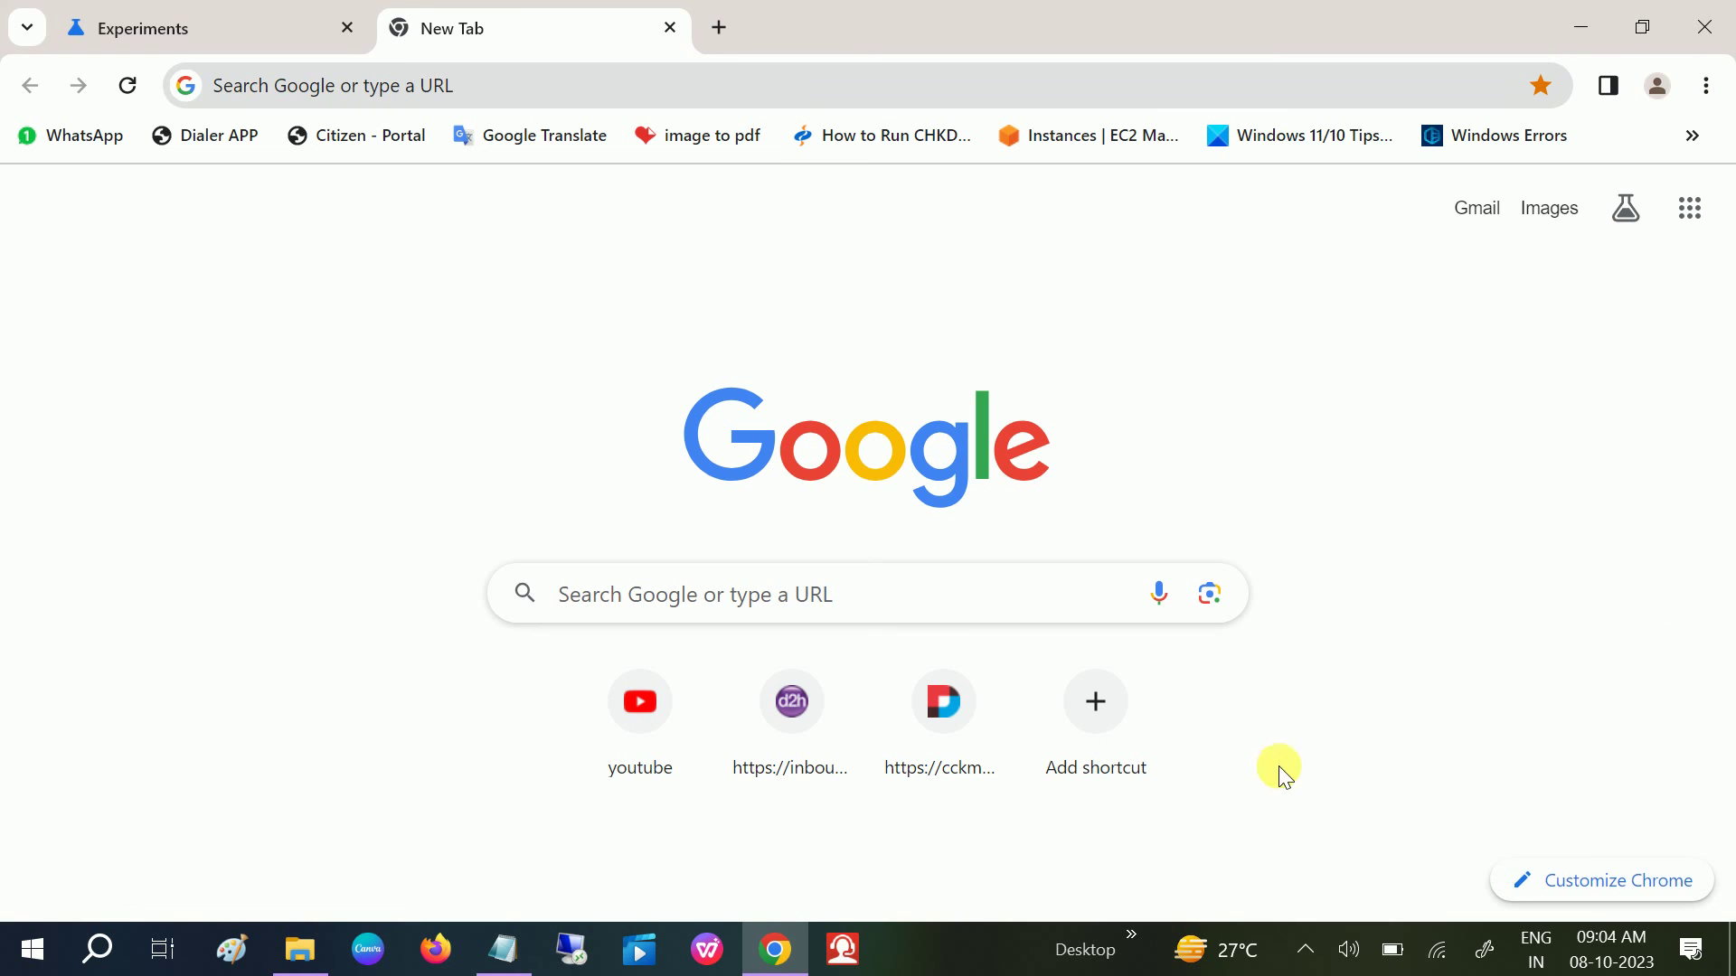
- Open the Customize Chrome side panel and try the bright green and the pale grey-teal color themes
{"action": "left_click", "coordinate": [1607, 903]}
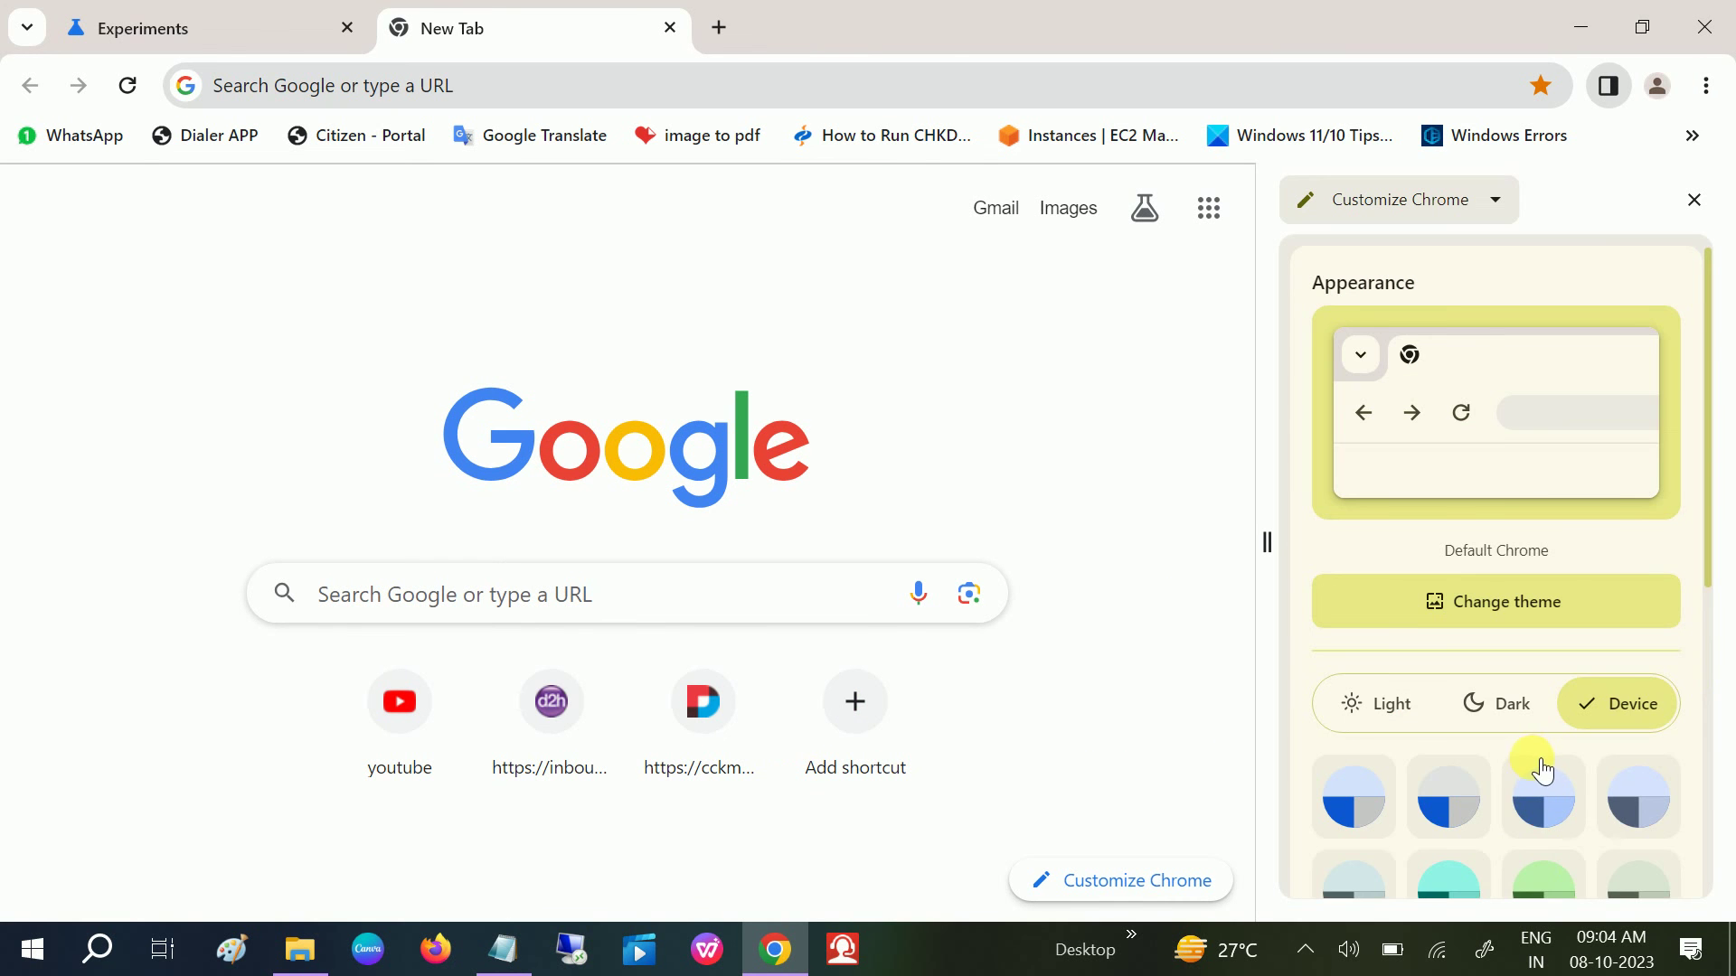
{"action": "scroll", "coordinate": [1538, 763], "scroll_direction": "down", "scroll_amount": 3}
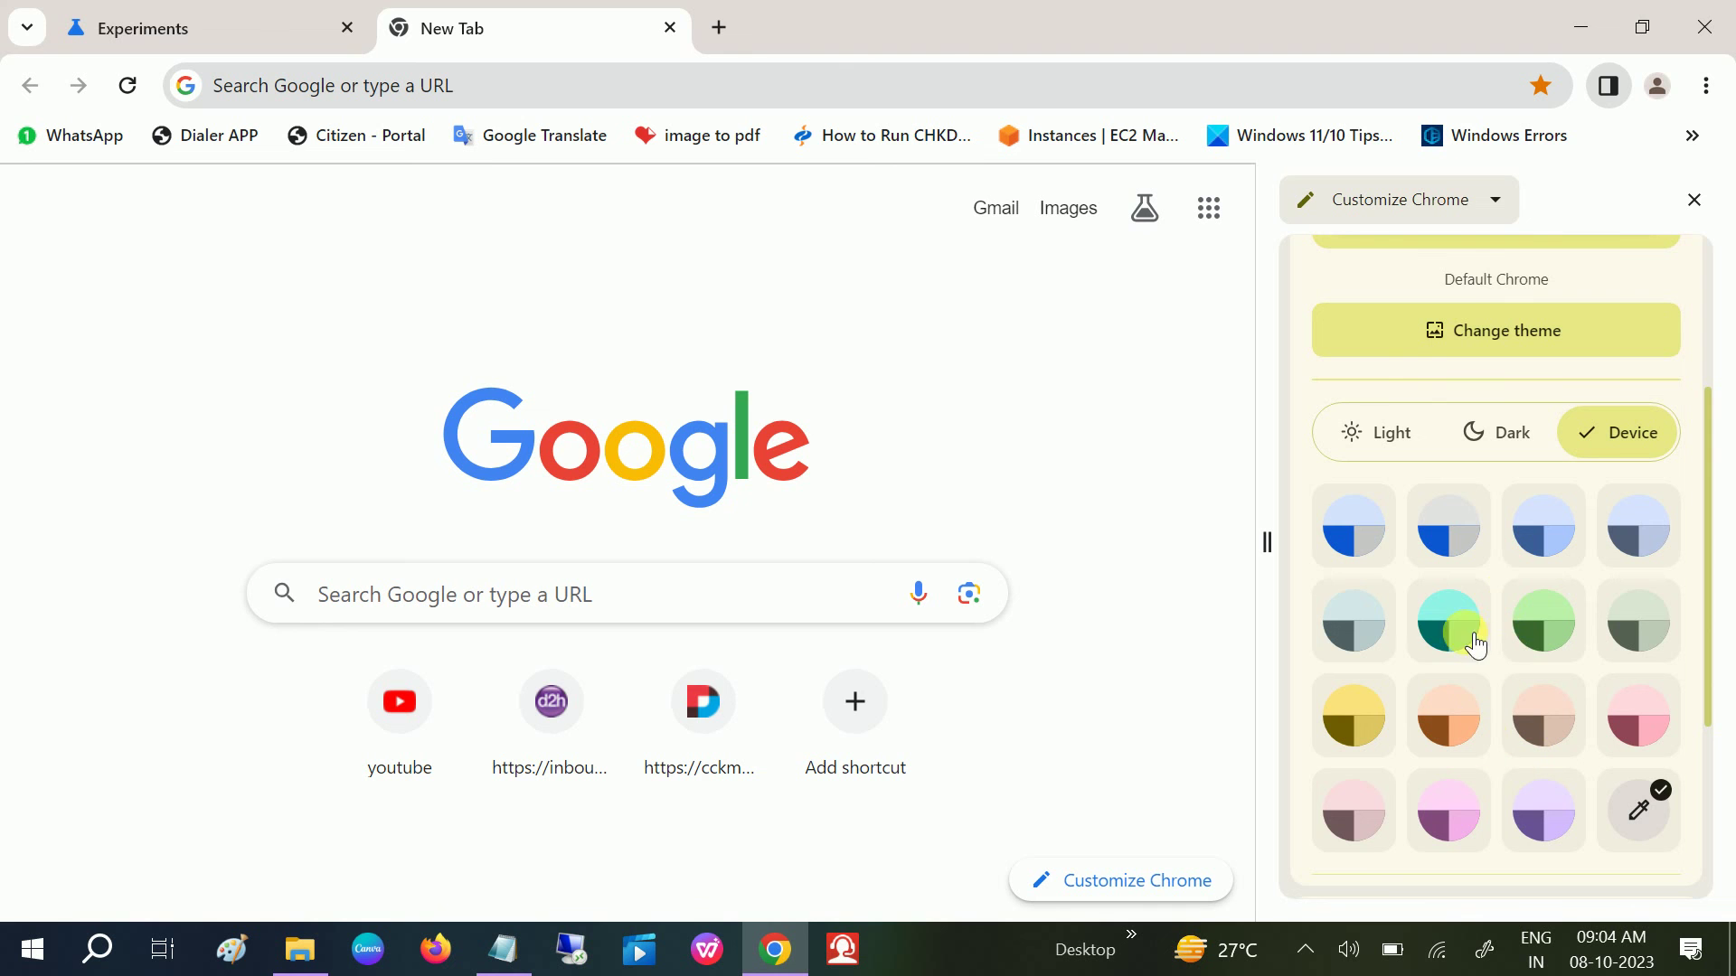
{"action": "left_click", "coordinate": [1555, 633]}
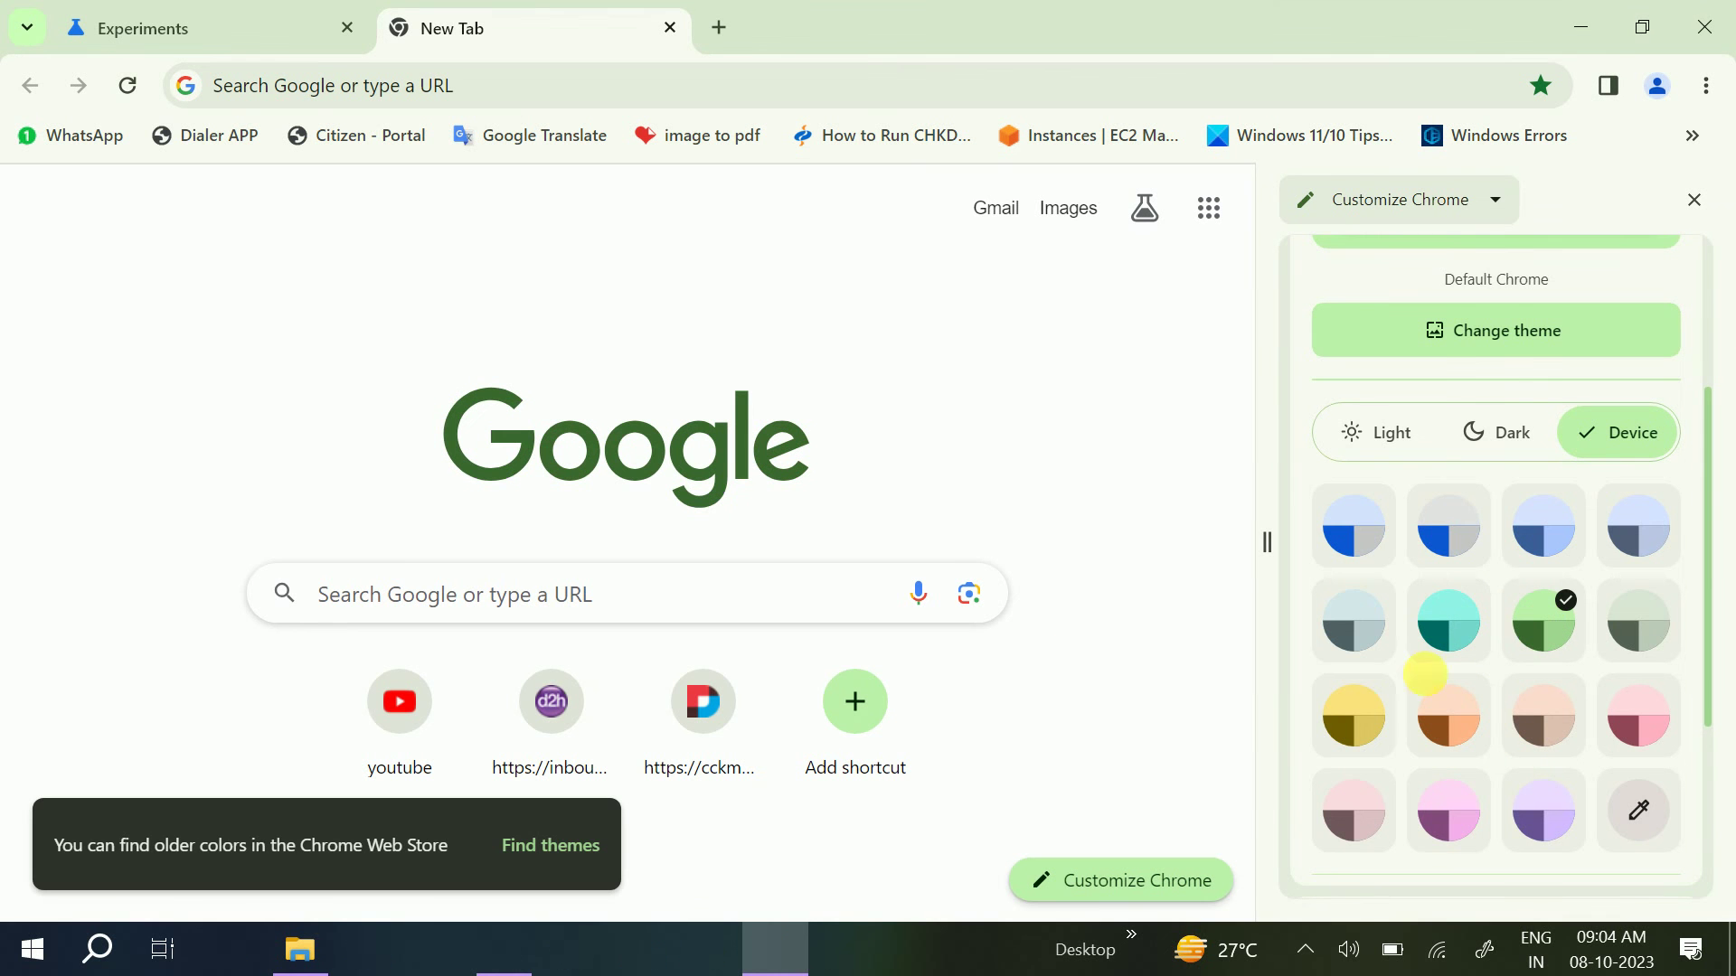
{"action": "left_click", "coordinate": [1369, 637]}
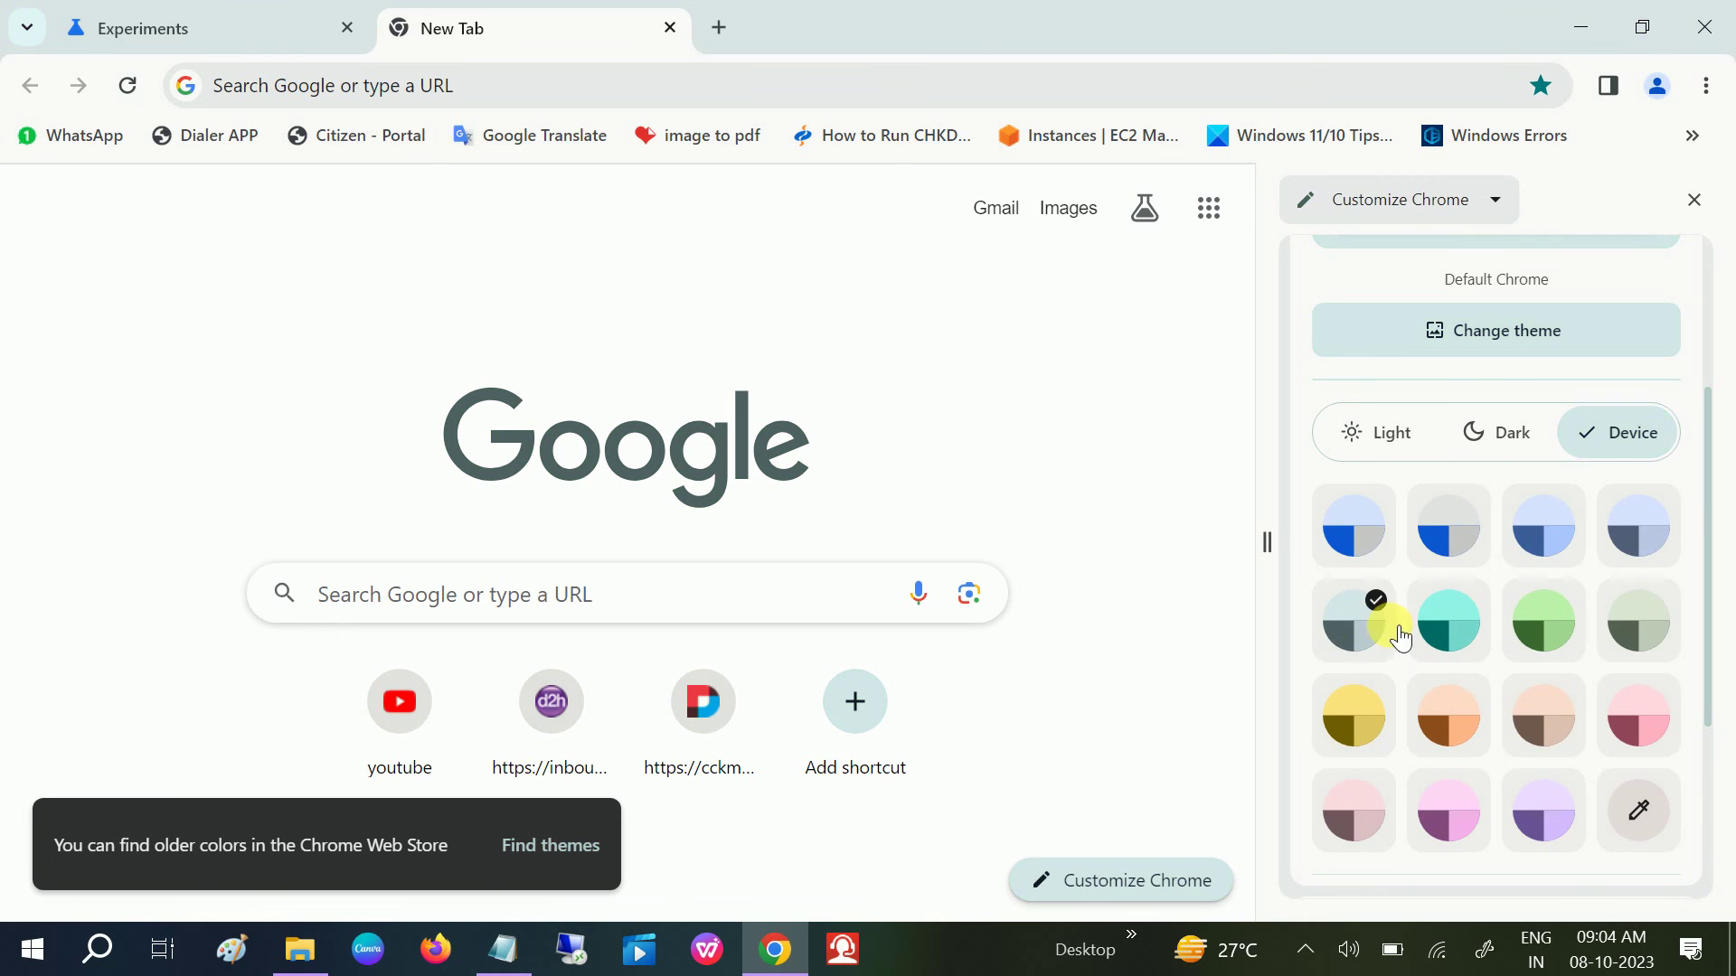
- Try the Dark appearance mode, and set the appearance mode to Light
{"action": "scroll", "coordinate": [1392, 633], "scroll_direction": "up", "scroll_amount": 3}
{"action": "left_click", "coordinate": [1505, 728]}
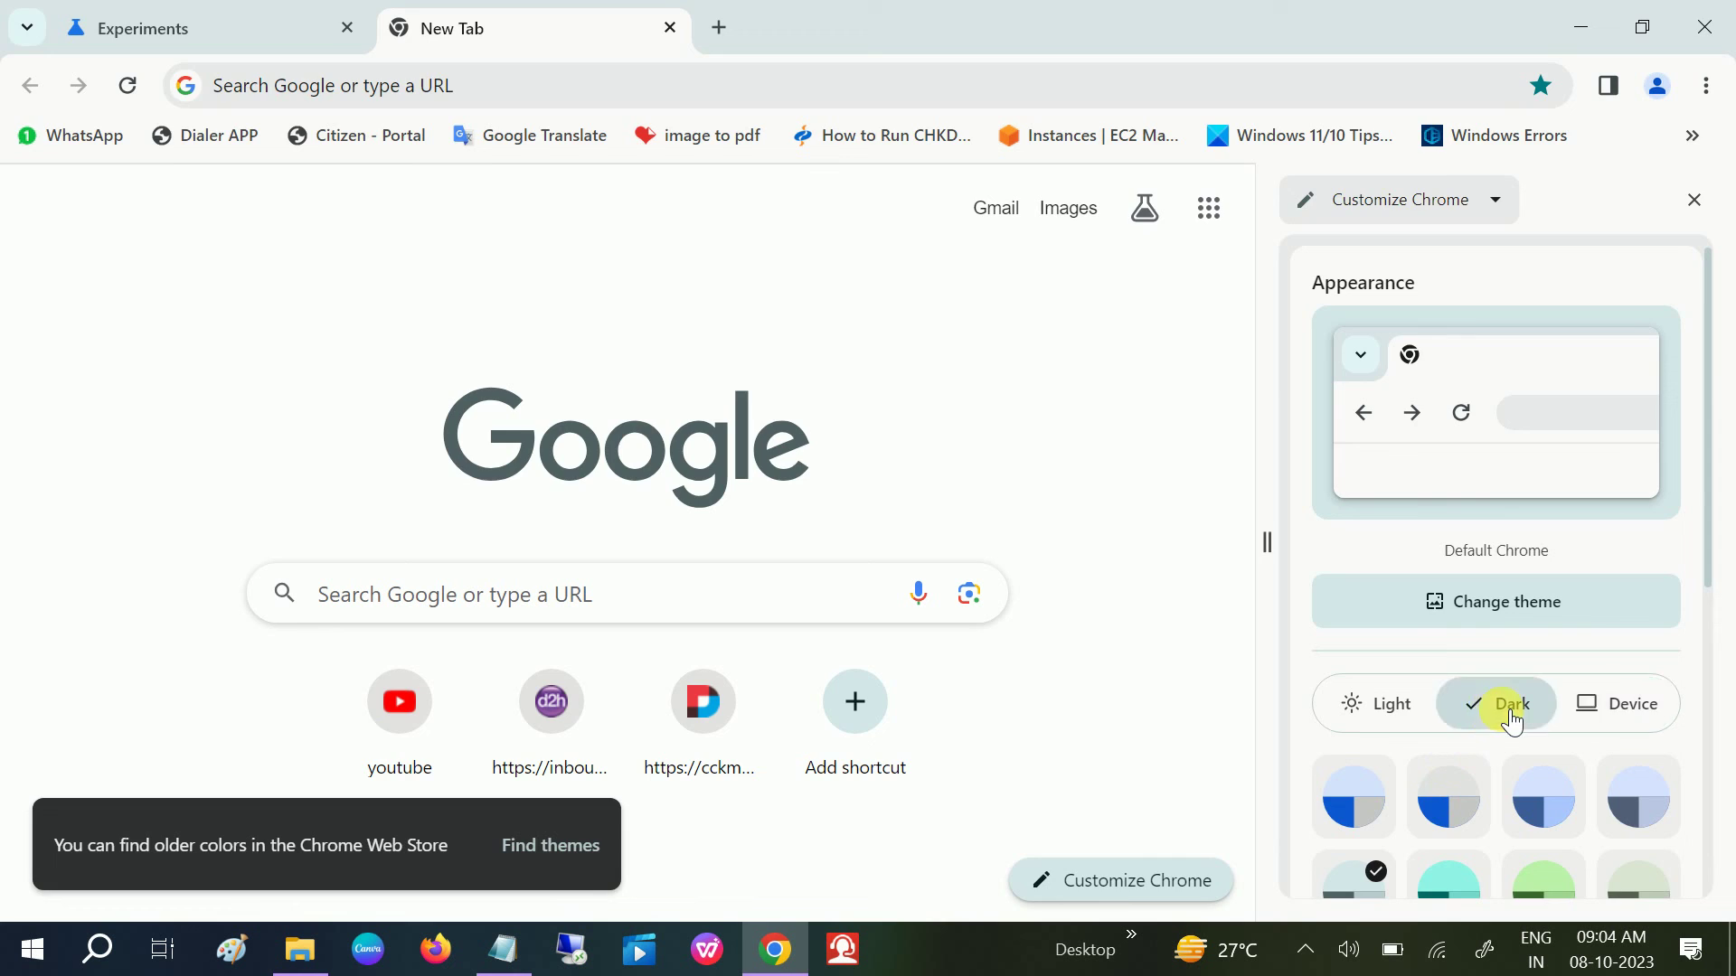
{"action": "left_click", "coordinate": [1410, 723]}
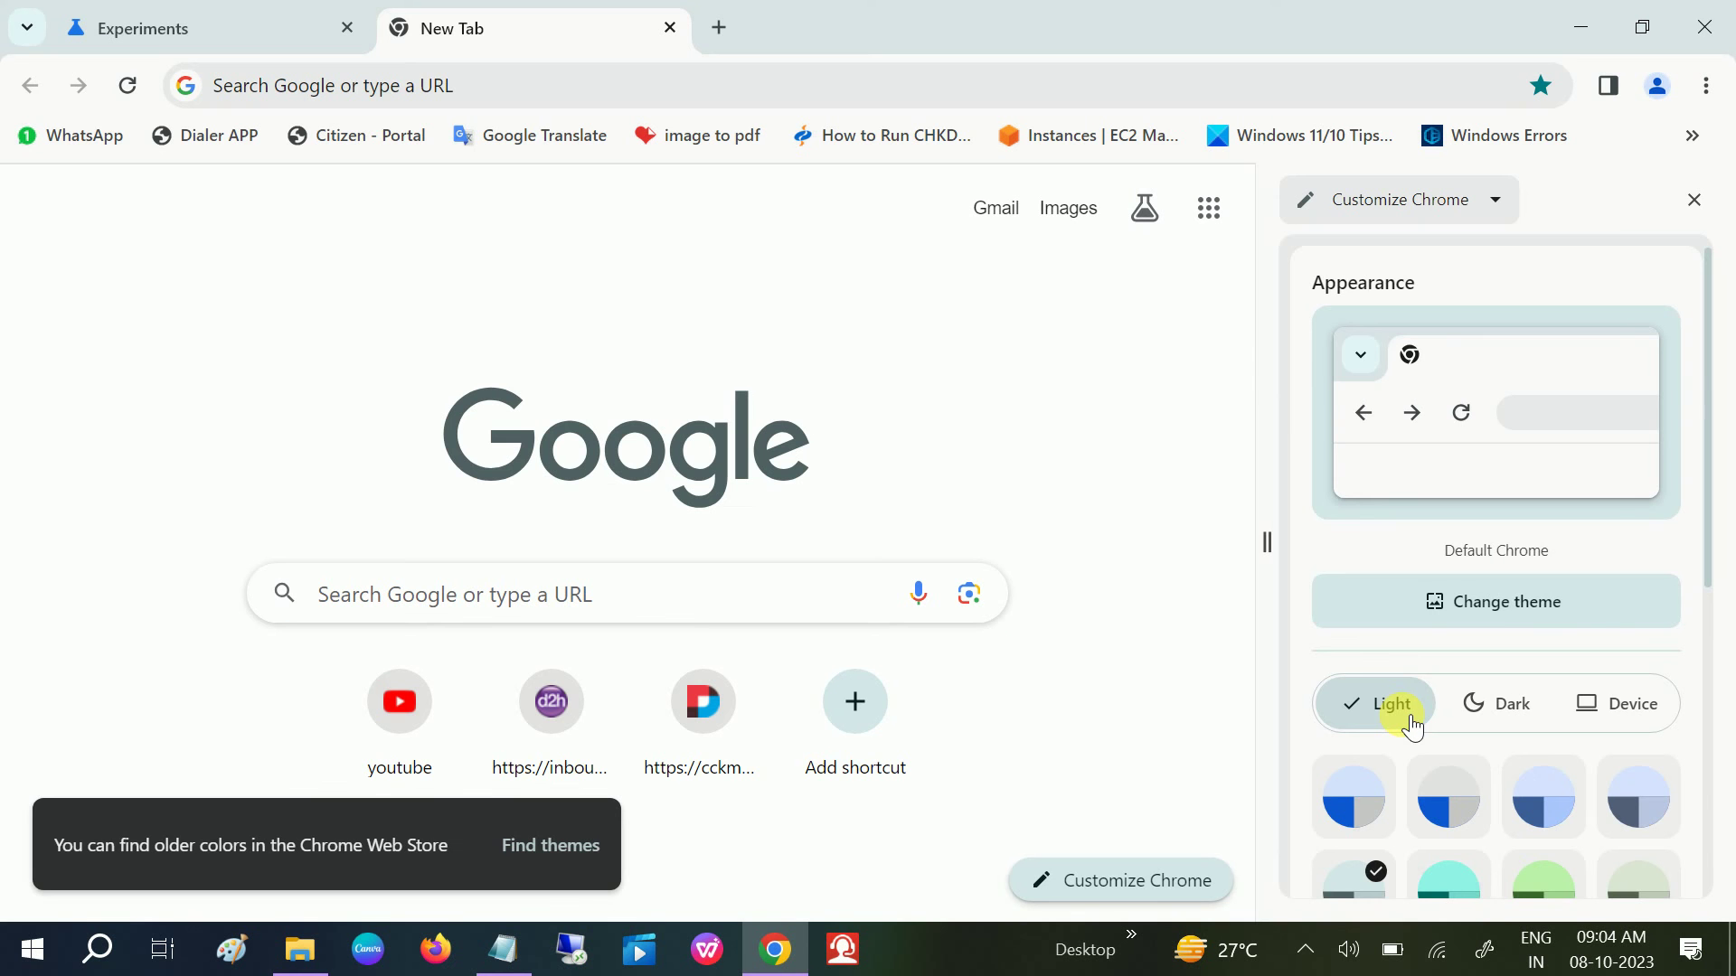
- Apply the light purple color theme to the browser and view it in another new tab
{"action": "scroll", "coordinate": [1415, 728], "scroll_direction": "down", "scroll_amount": 3}
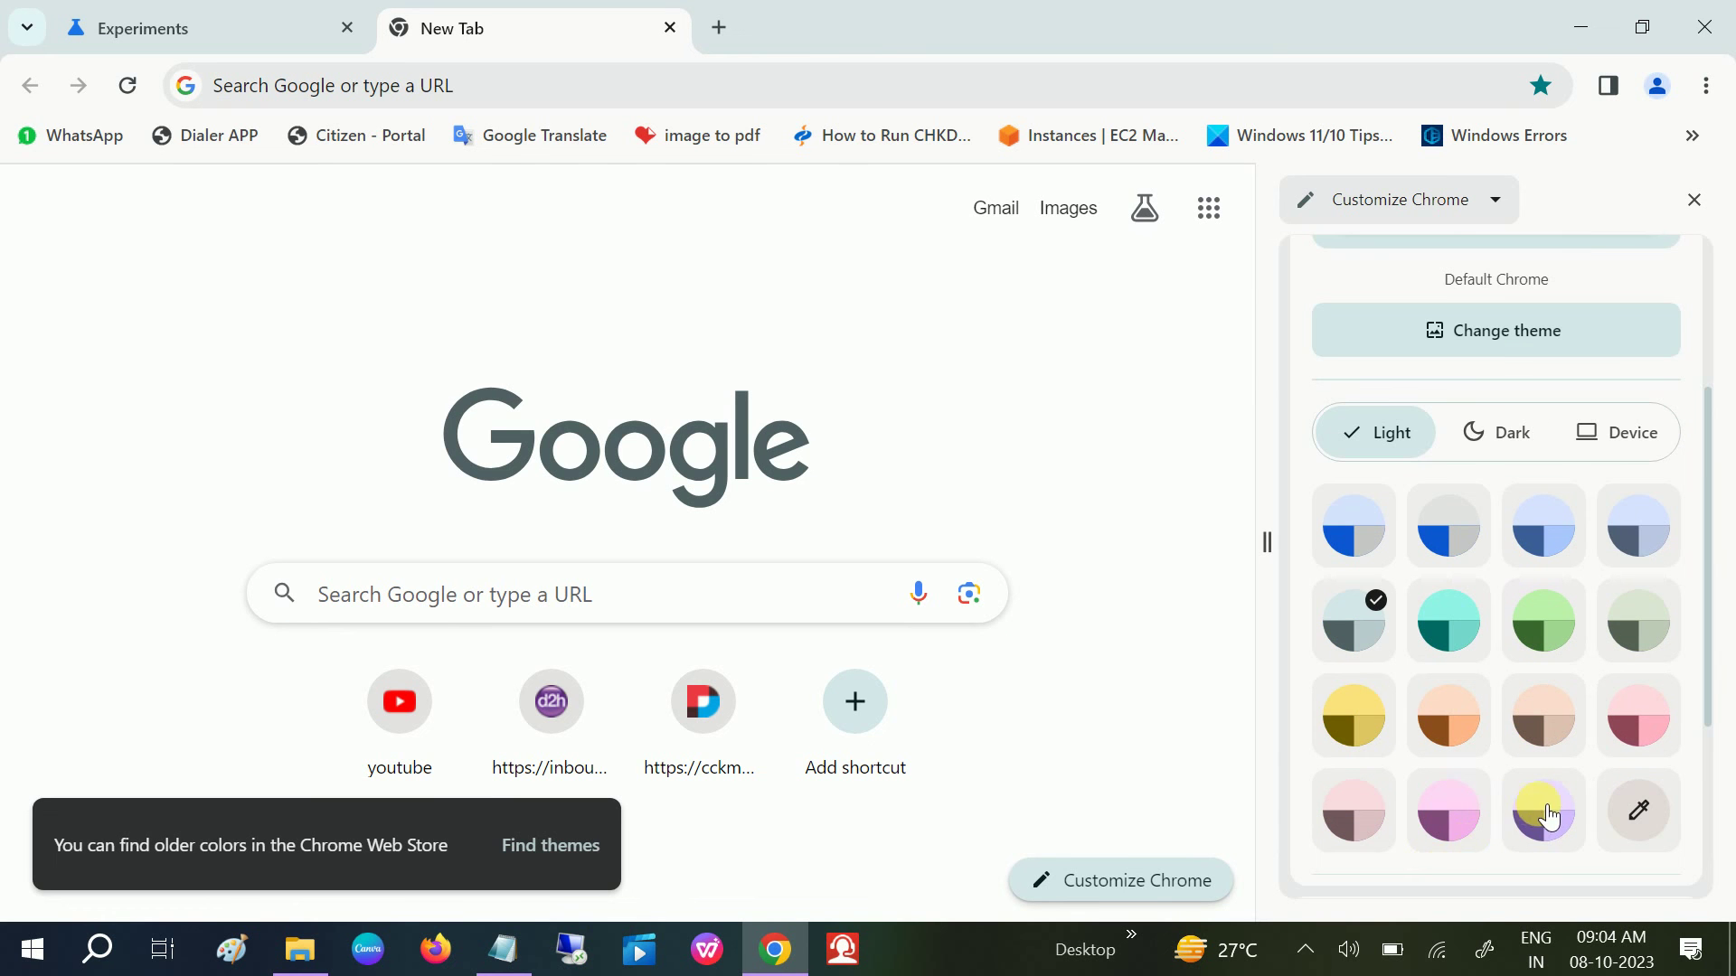
{"action": "left_click", "coordinate": [1541, 814]}
{"action": "scroll", "coordinate": [1444, 760], "scroll_direction": "up", "scroll_amount": 3}
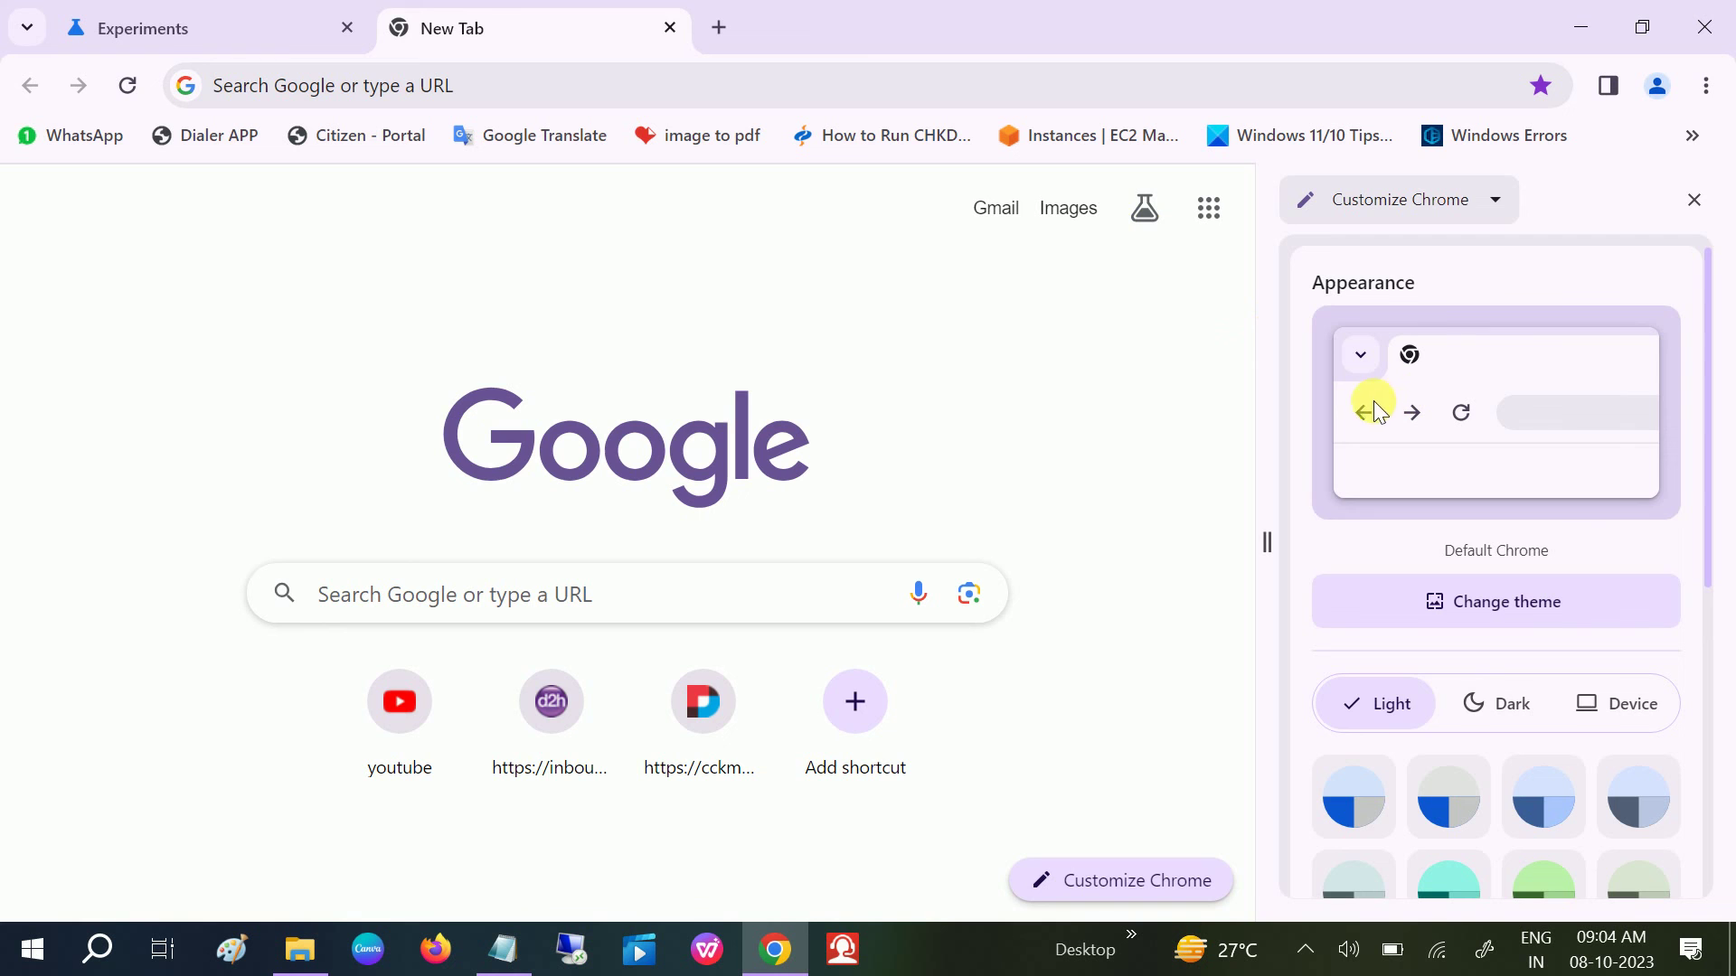
{"action": "left_click", "coordinate": [719, 27]}
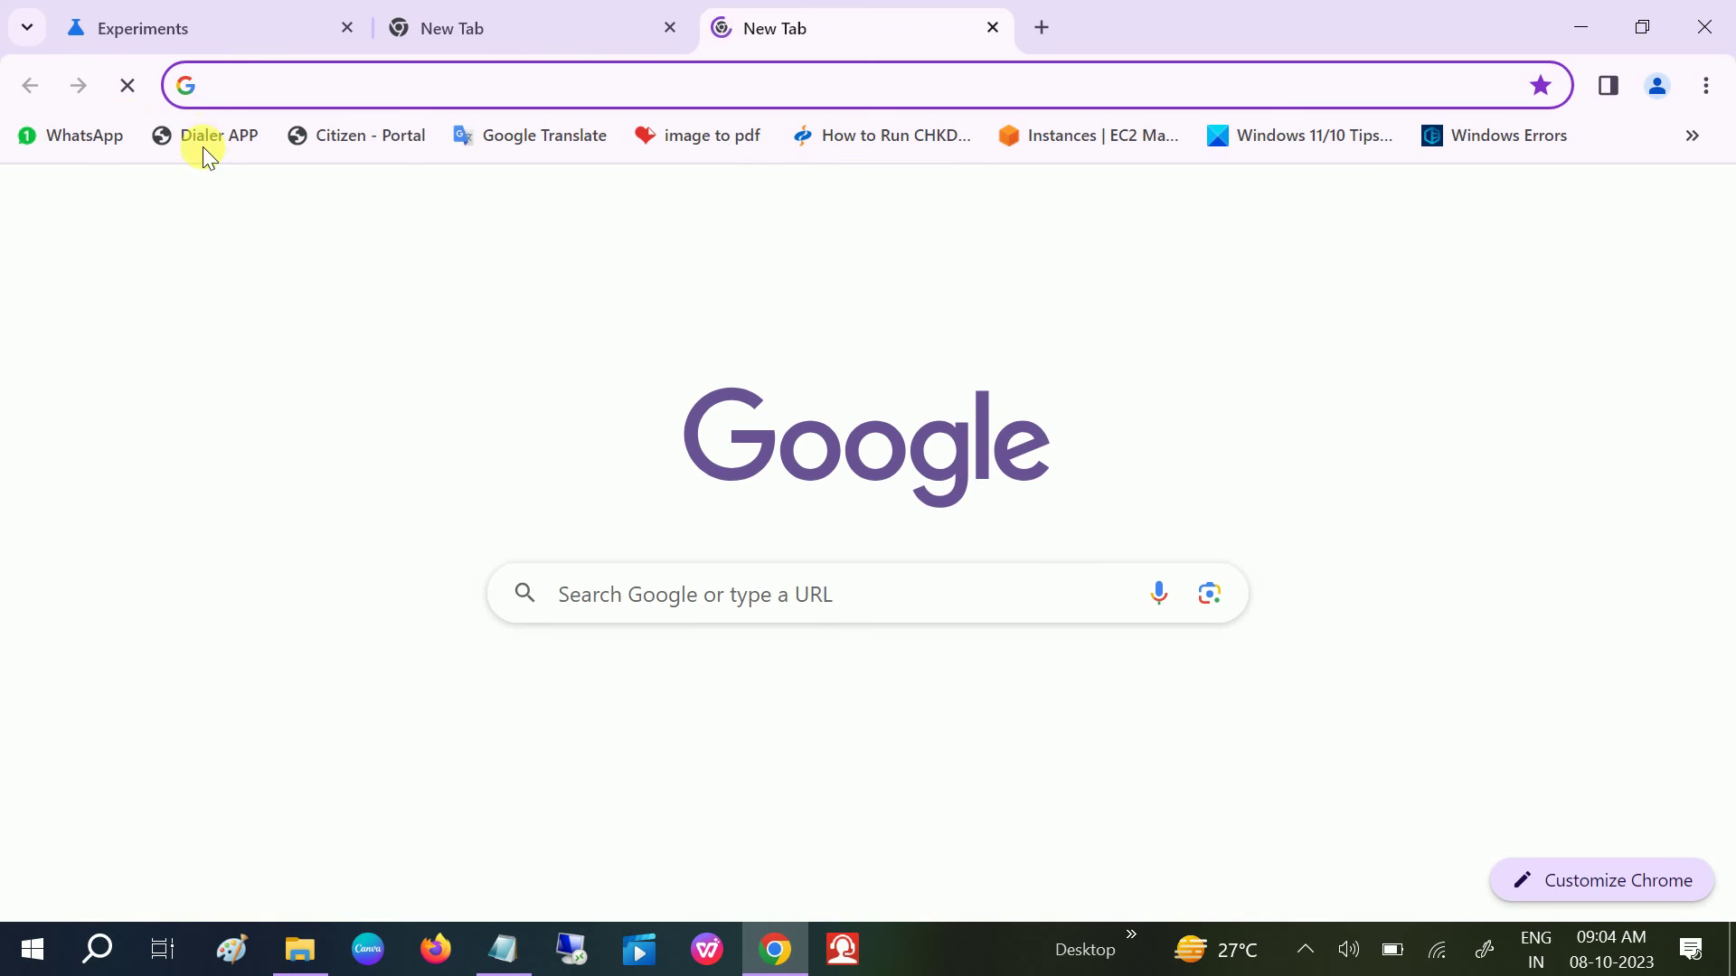
- Open another new tab and look through the main browser menu, including the Find and edit and More tools submenus
{"action": "left_click", "coordinate": [128, 86]}
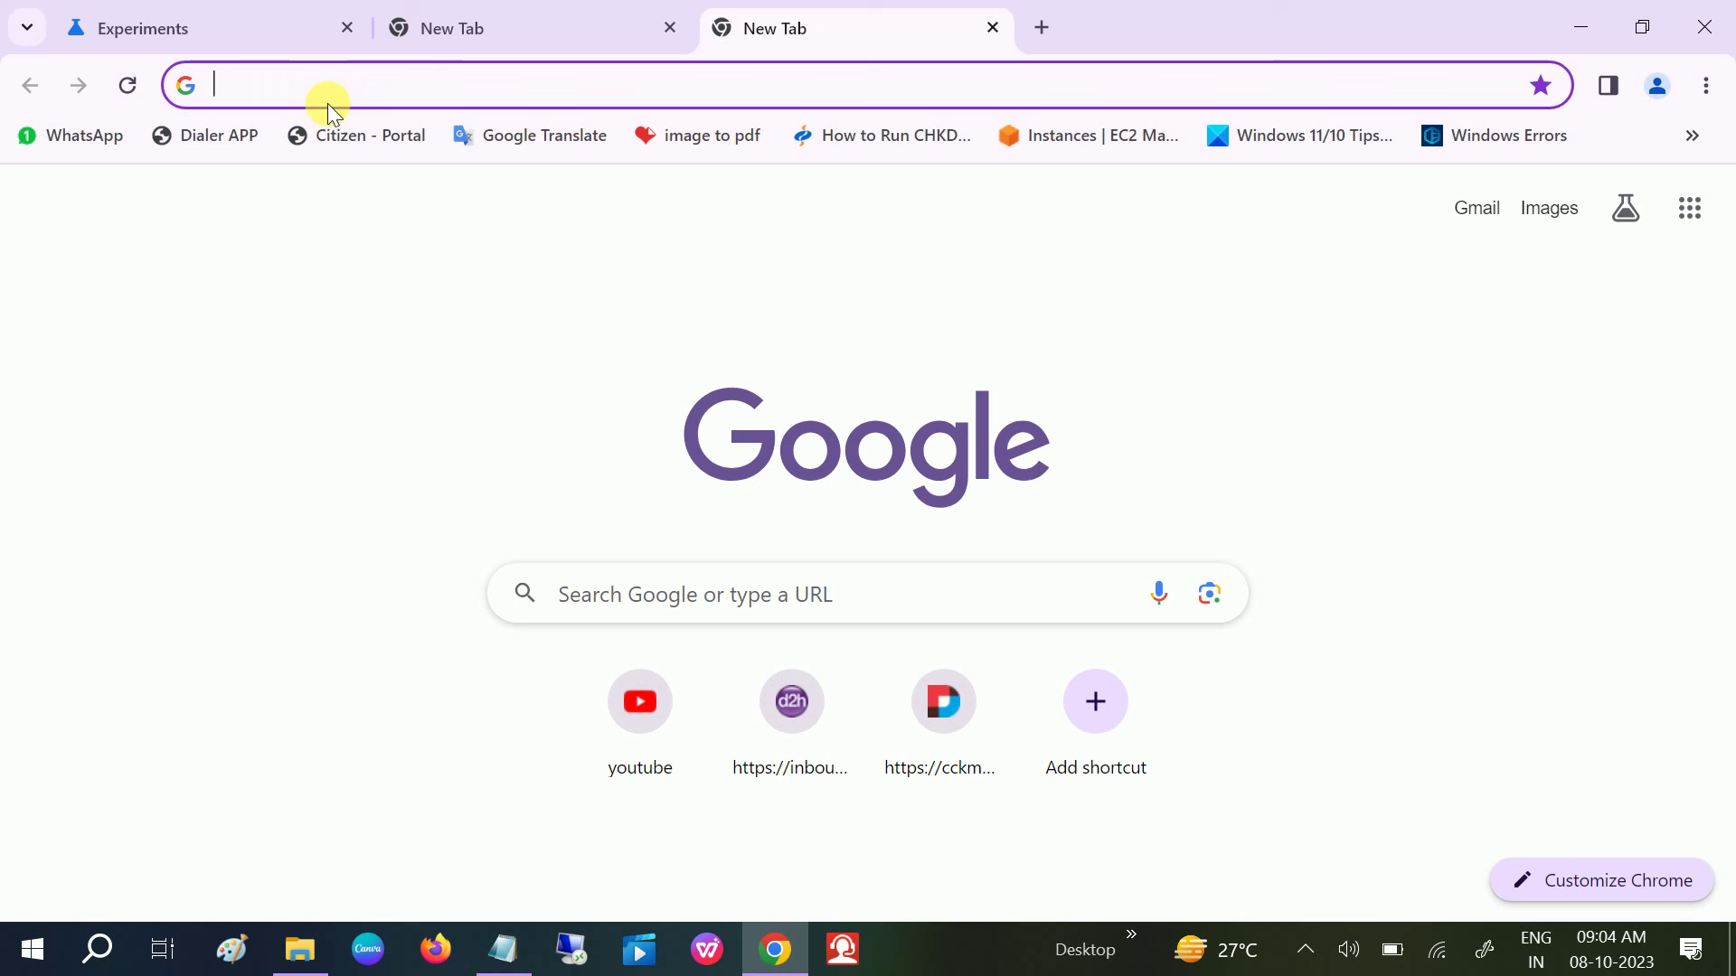
{"action": "left_click", "coordinate": [473, 25]}
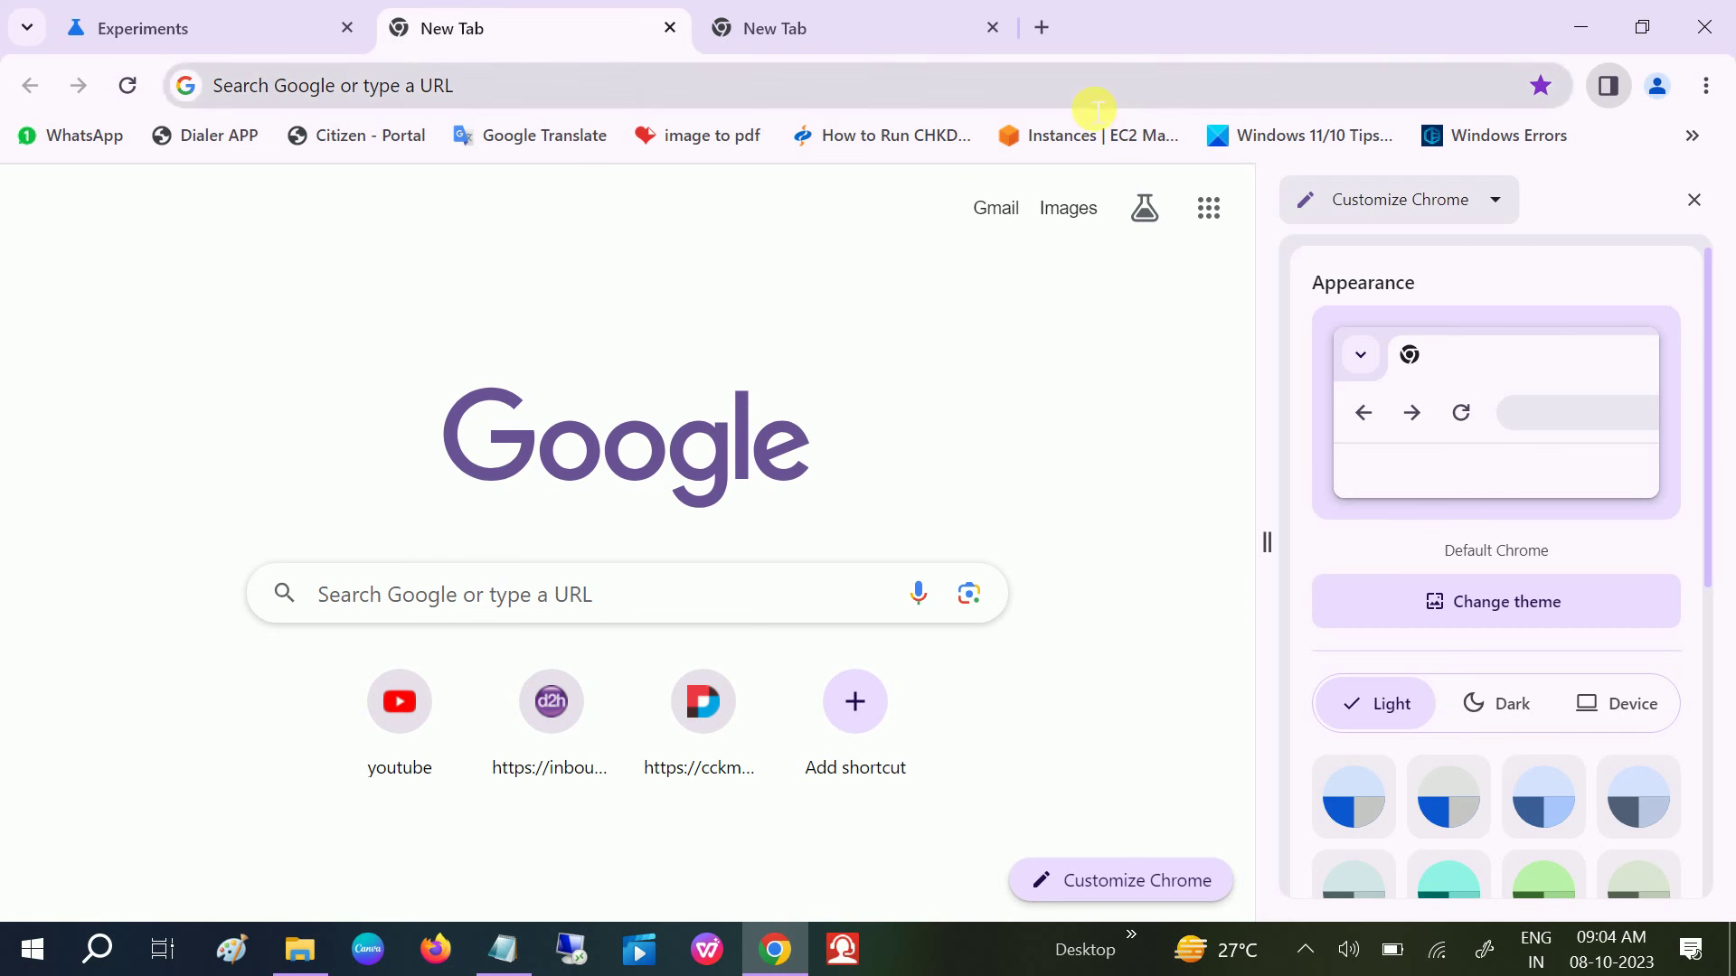
{"action": "left_click", "coordinate": [1044, 29]}
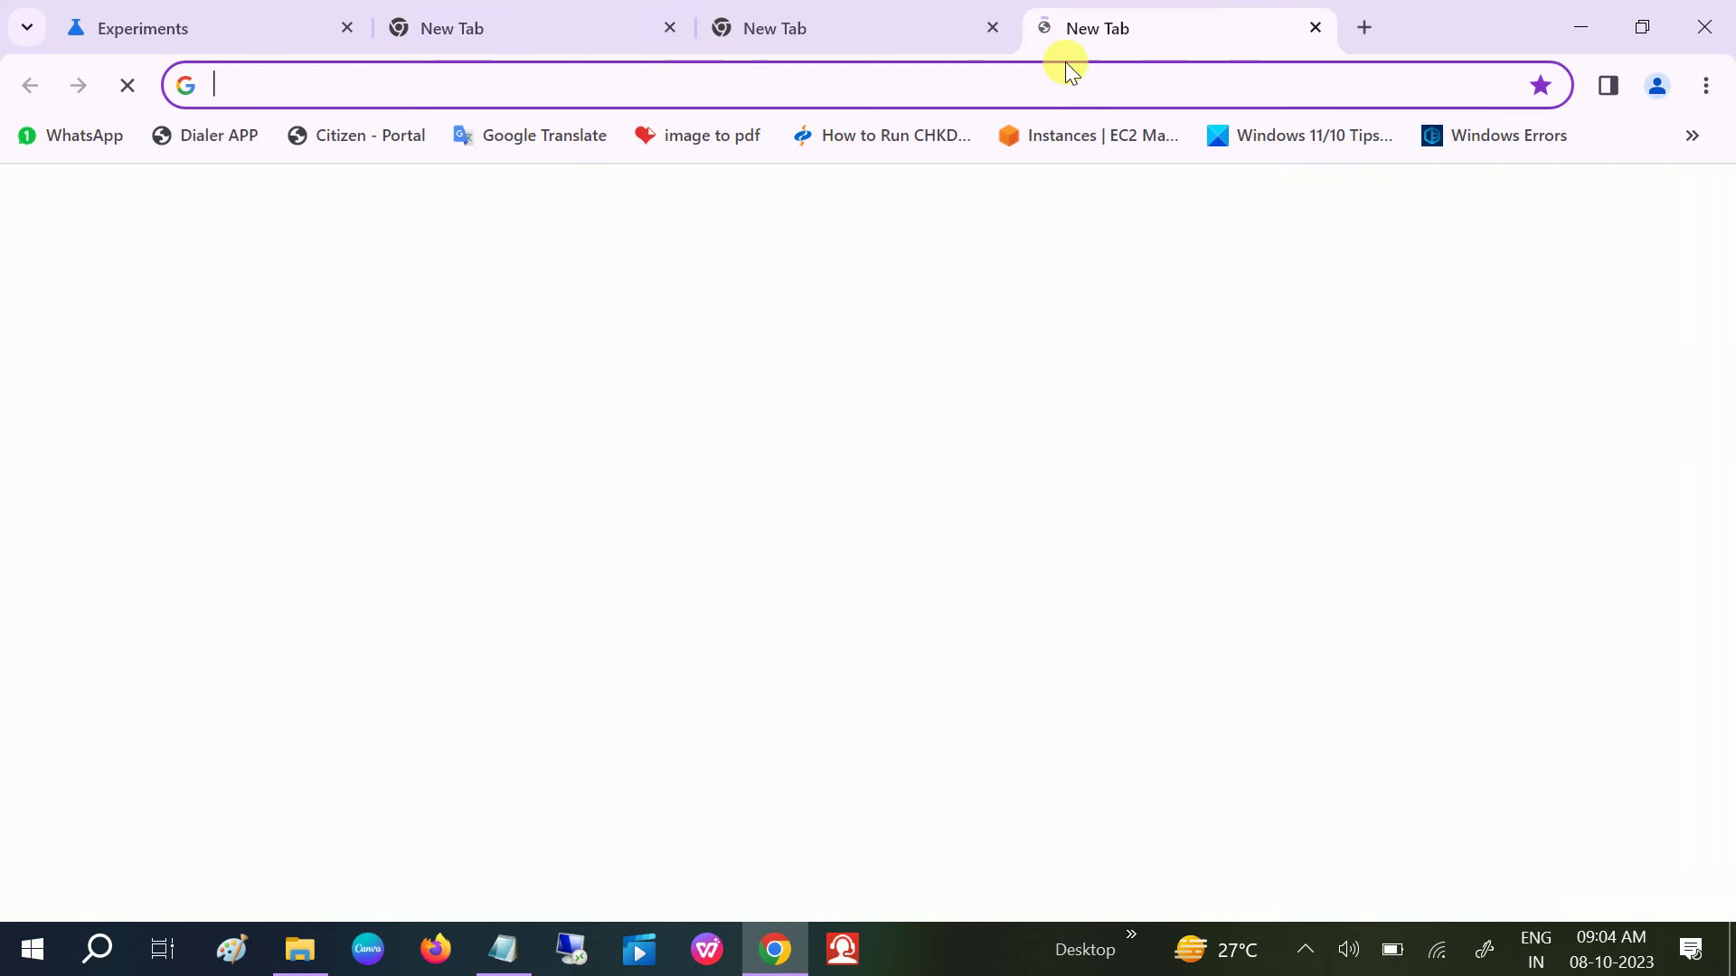
{"action": "left_click", "coordinate": [1707, 86]}
{"action": "scroll", "coordinate": [1419, 622], "scroll_direction": "down", "scroll_amount": 2}
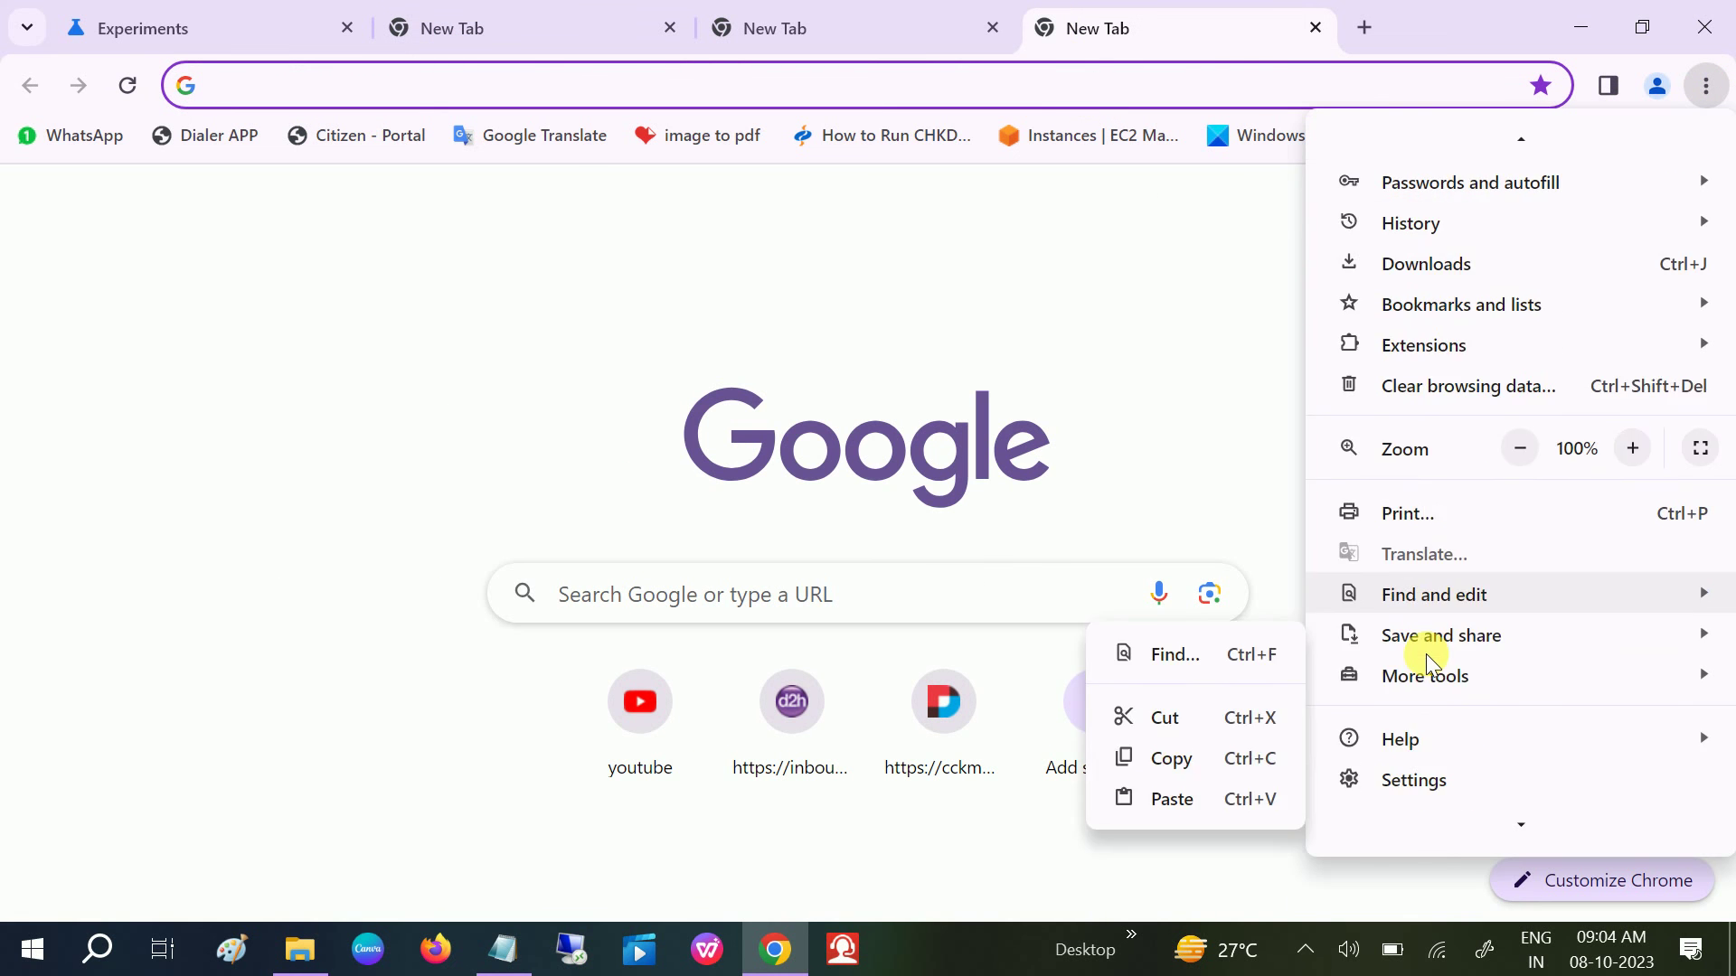
{"action": "mouse_move", "coordinate": [1417, 669]}
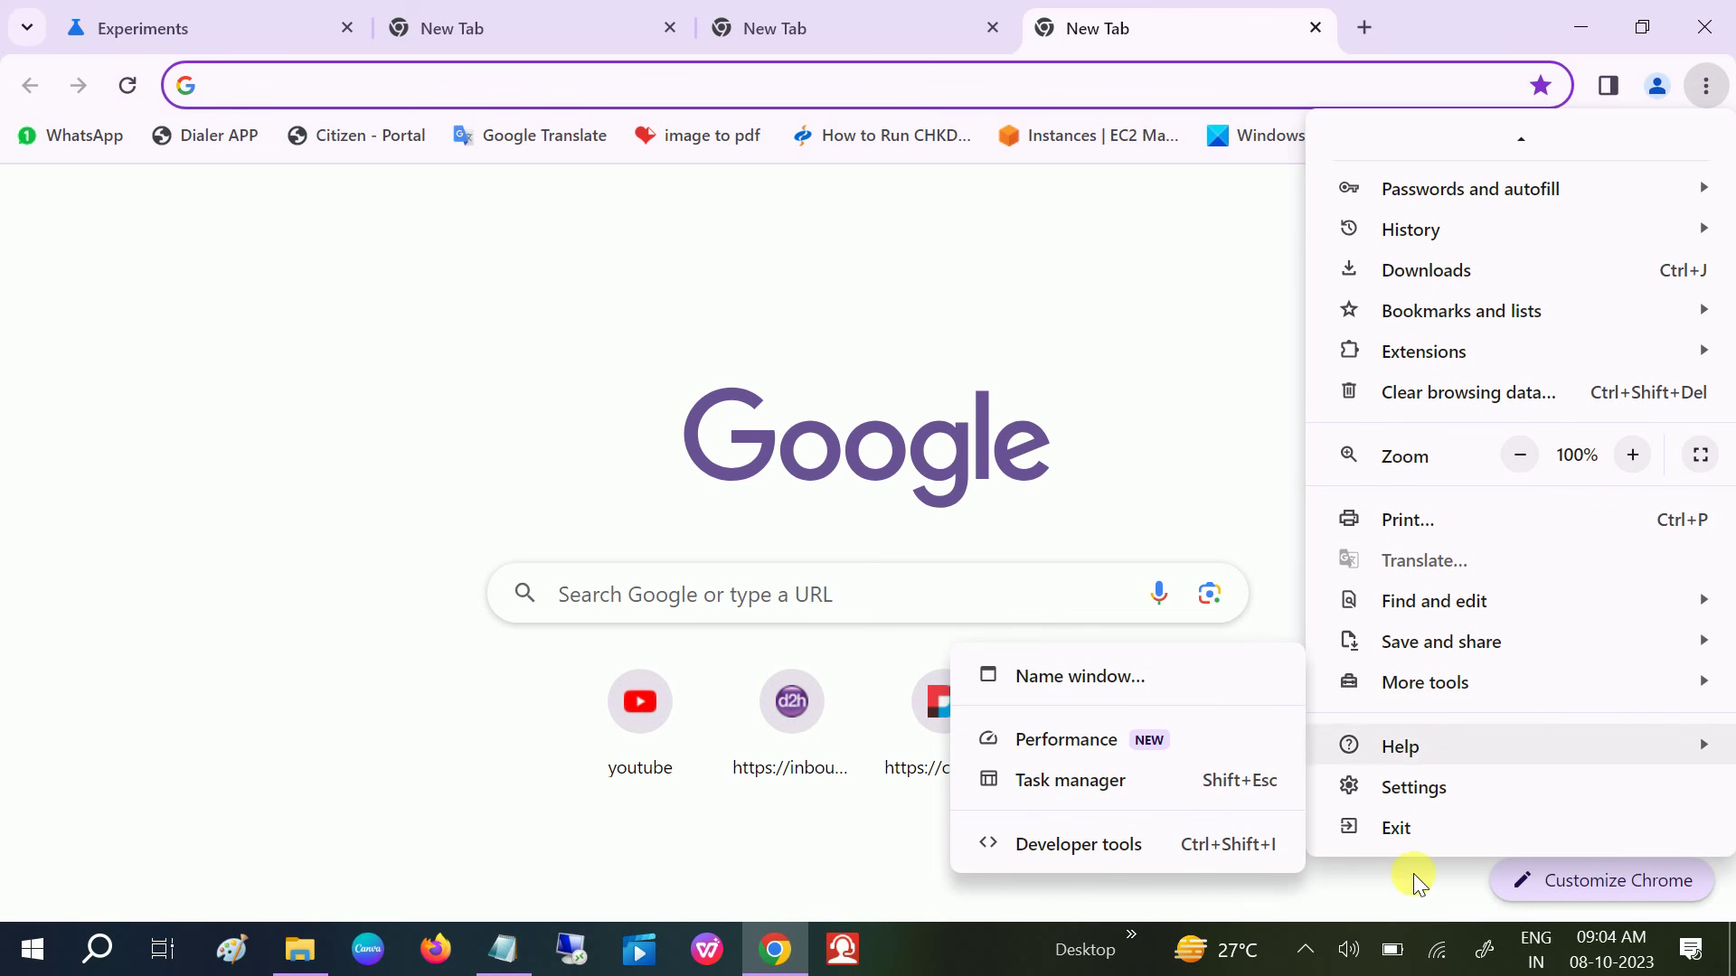
{"action": "scroll", "coordinate": [1390, 573], "scroll_direction": "up", "scroll_amount": 2}
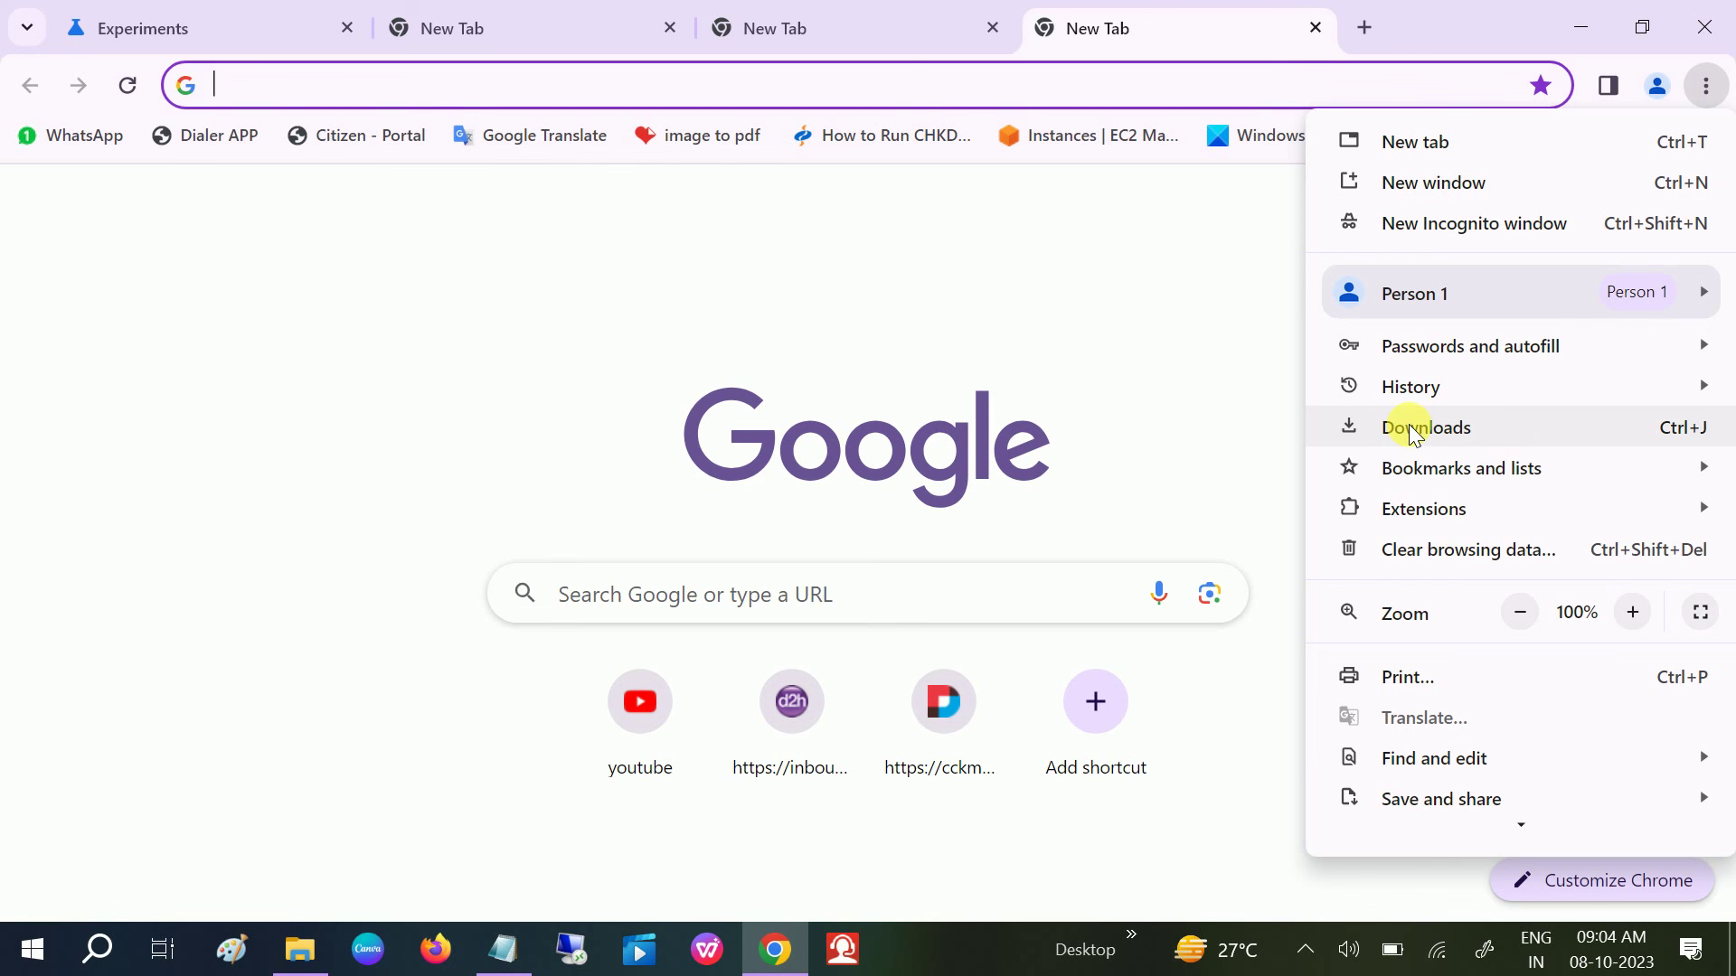
{"action": "mouse_move", "coordinate": [1413, 474]}
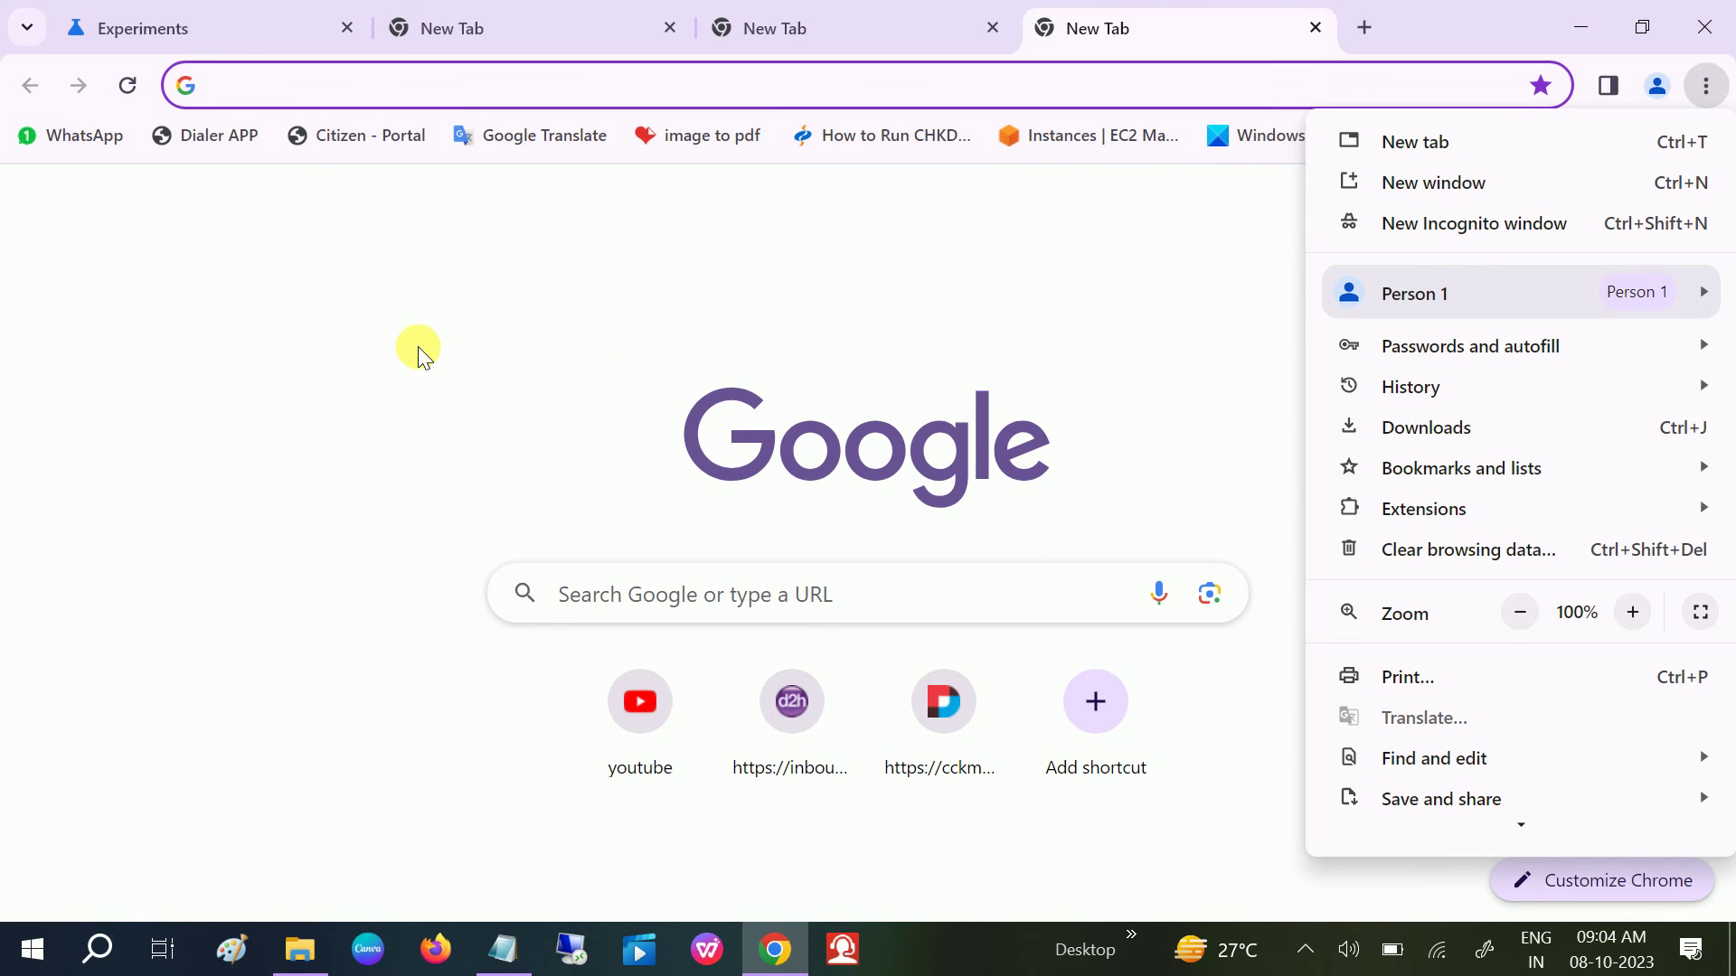
- On the Experiments page, search for "fresh" and set the Chrome Refresh 2023 and Chrome WebUI Refresh 2023 flags to Default
{"action": "left_click", "coordinate": [231, 22]}
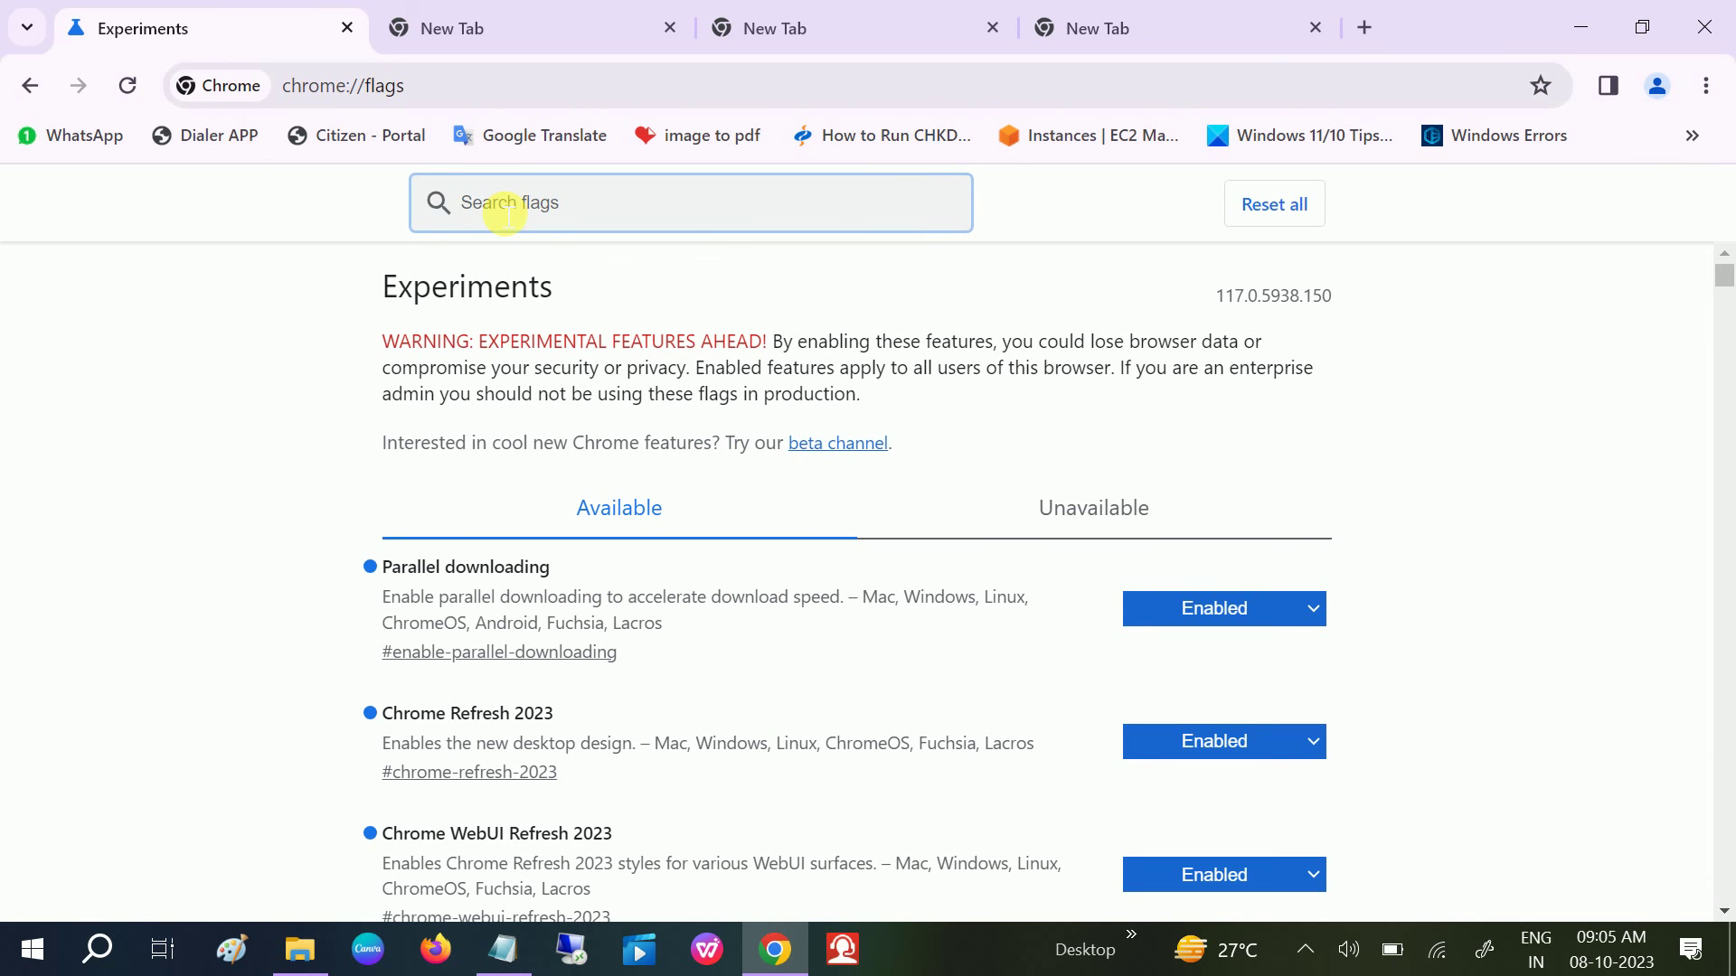
{"action": "type", "text": "fresh"}
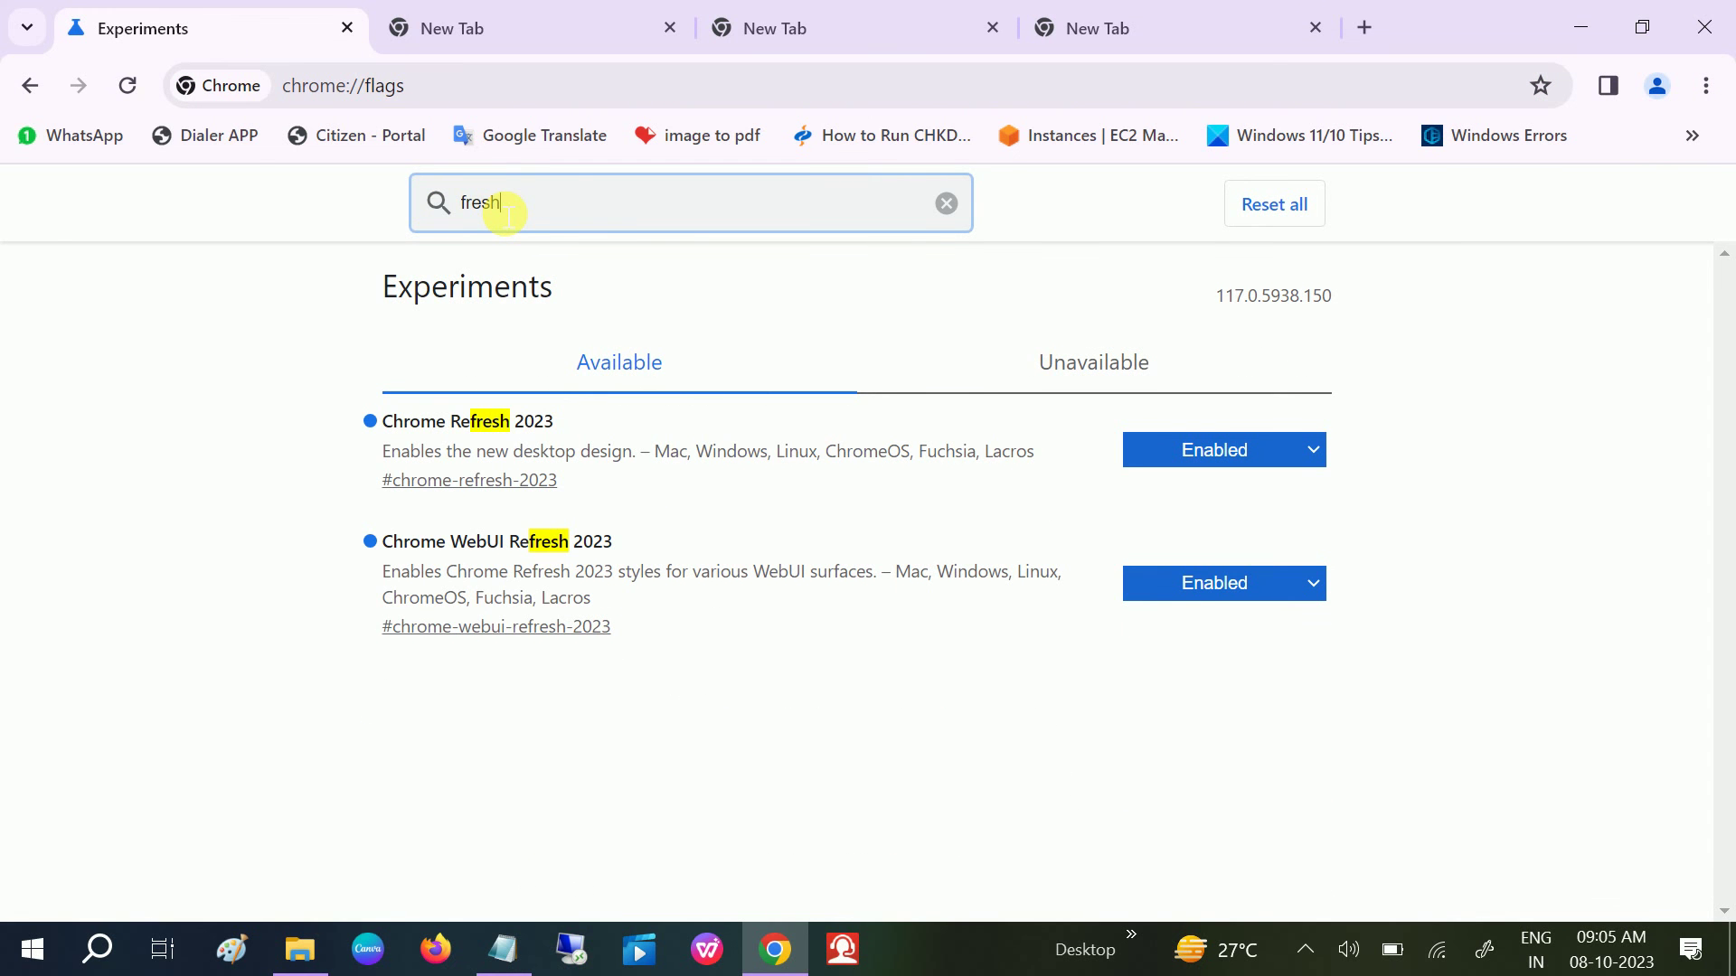
{"action": "left_click", "coordinate": [1208, 452]}
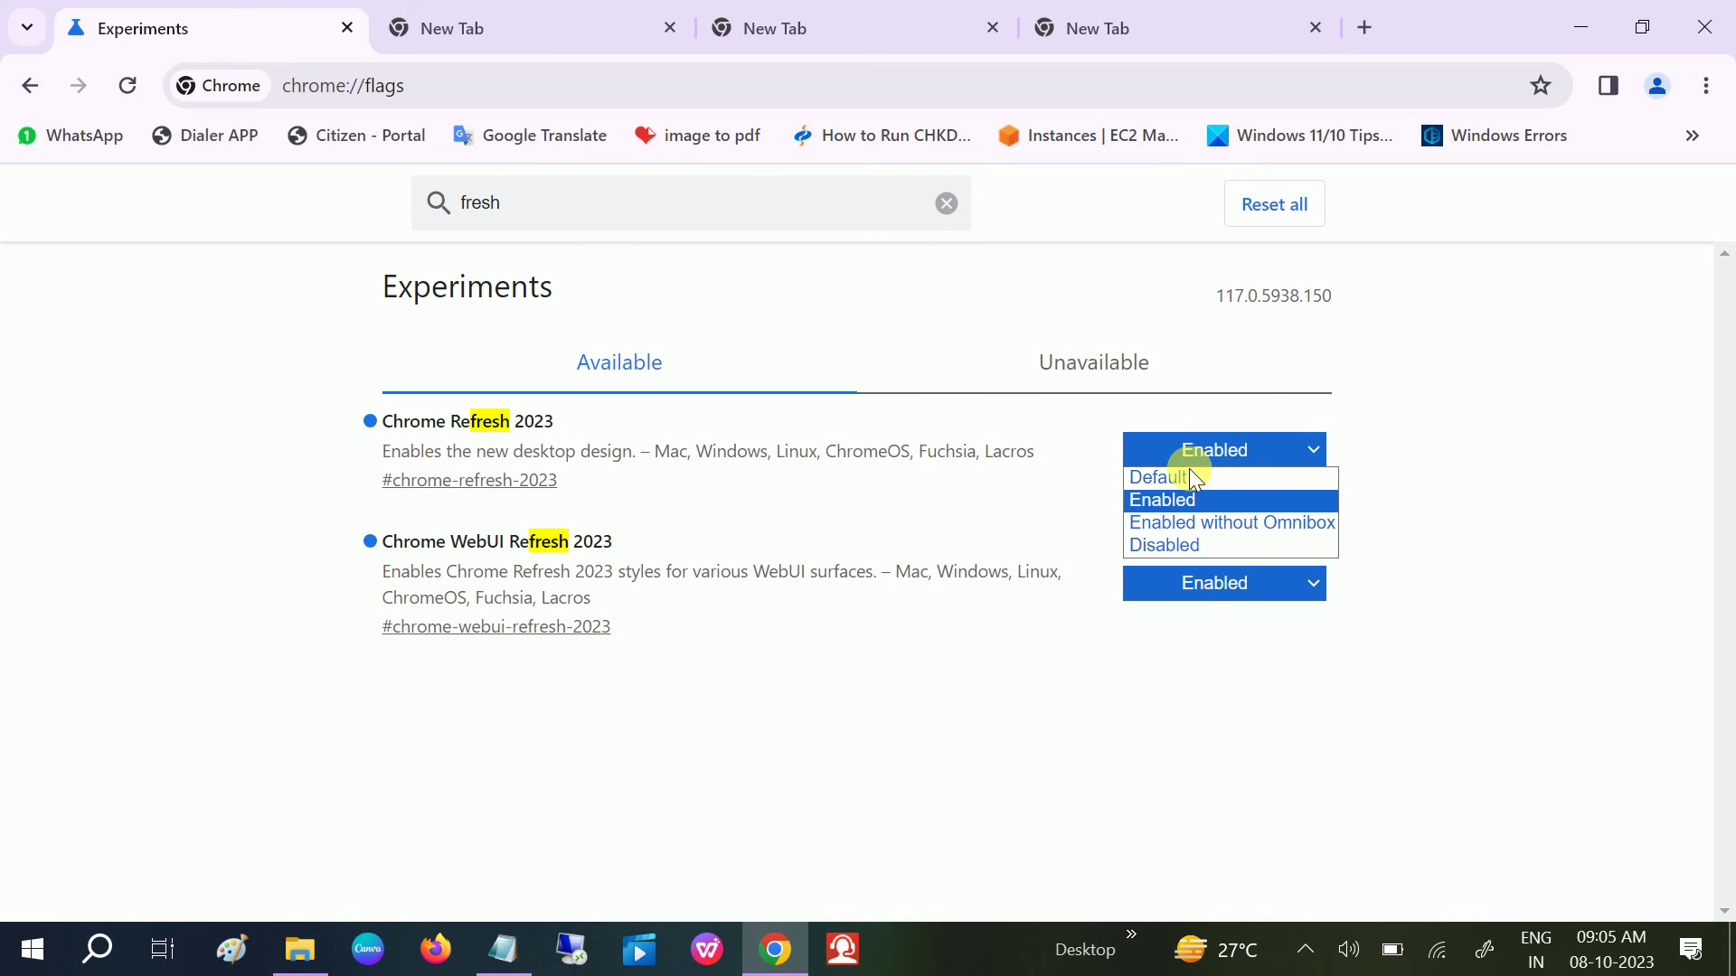
{"action": "left_click", "coordinate": [1192, 478]}
{"action": "left_click", "coordinate": [1199, 586]}
{"action": "left_click", "coordinate": [1190, 607]}
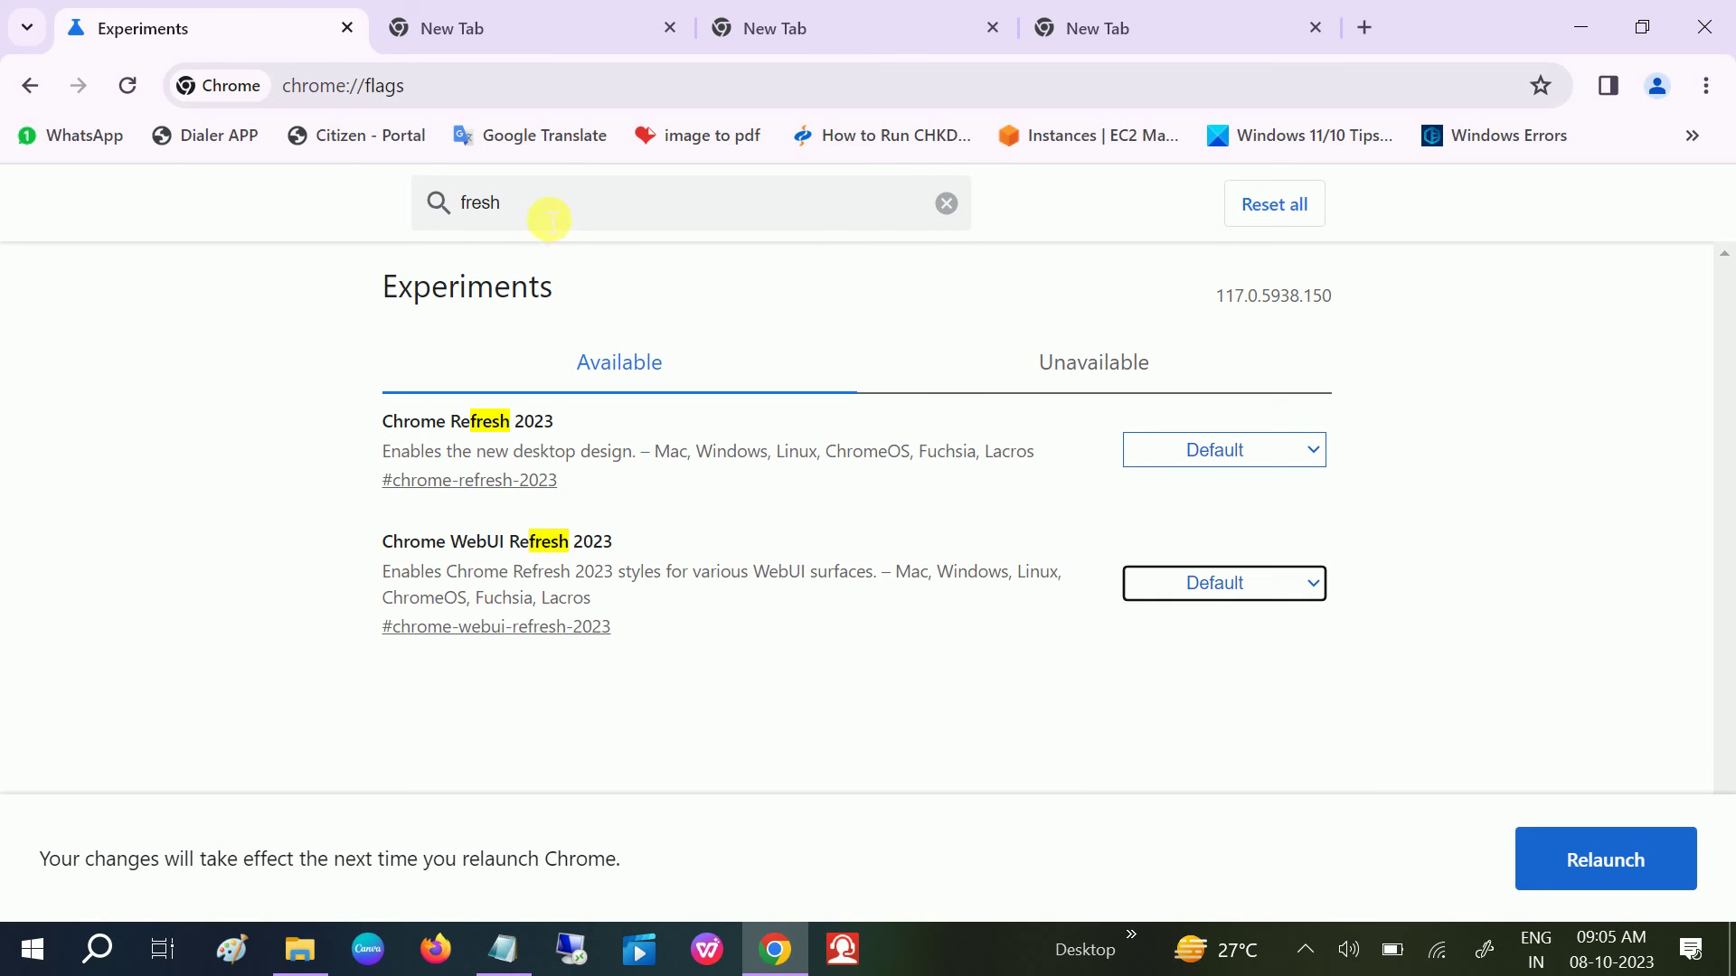
- Search the flags for "chrome side", set Customize Chrome Side Panel to Default, and relaunch the browser
{"action": "left_click_drag", "start_coordinate": [549, 219], "coordinate": [344, 194]}
{"action": "type", "text": "chrome "}
{"action": "type", "text": "d"}
{"action": "key", "text": "BackSpace"}
{"action": "type", "text": "side"}
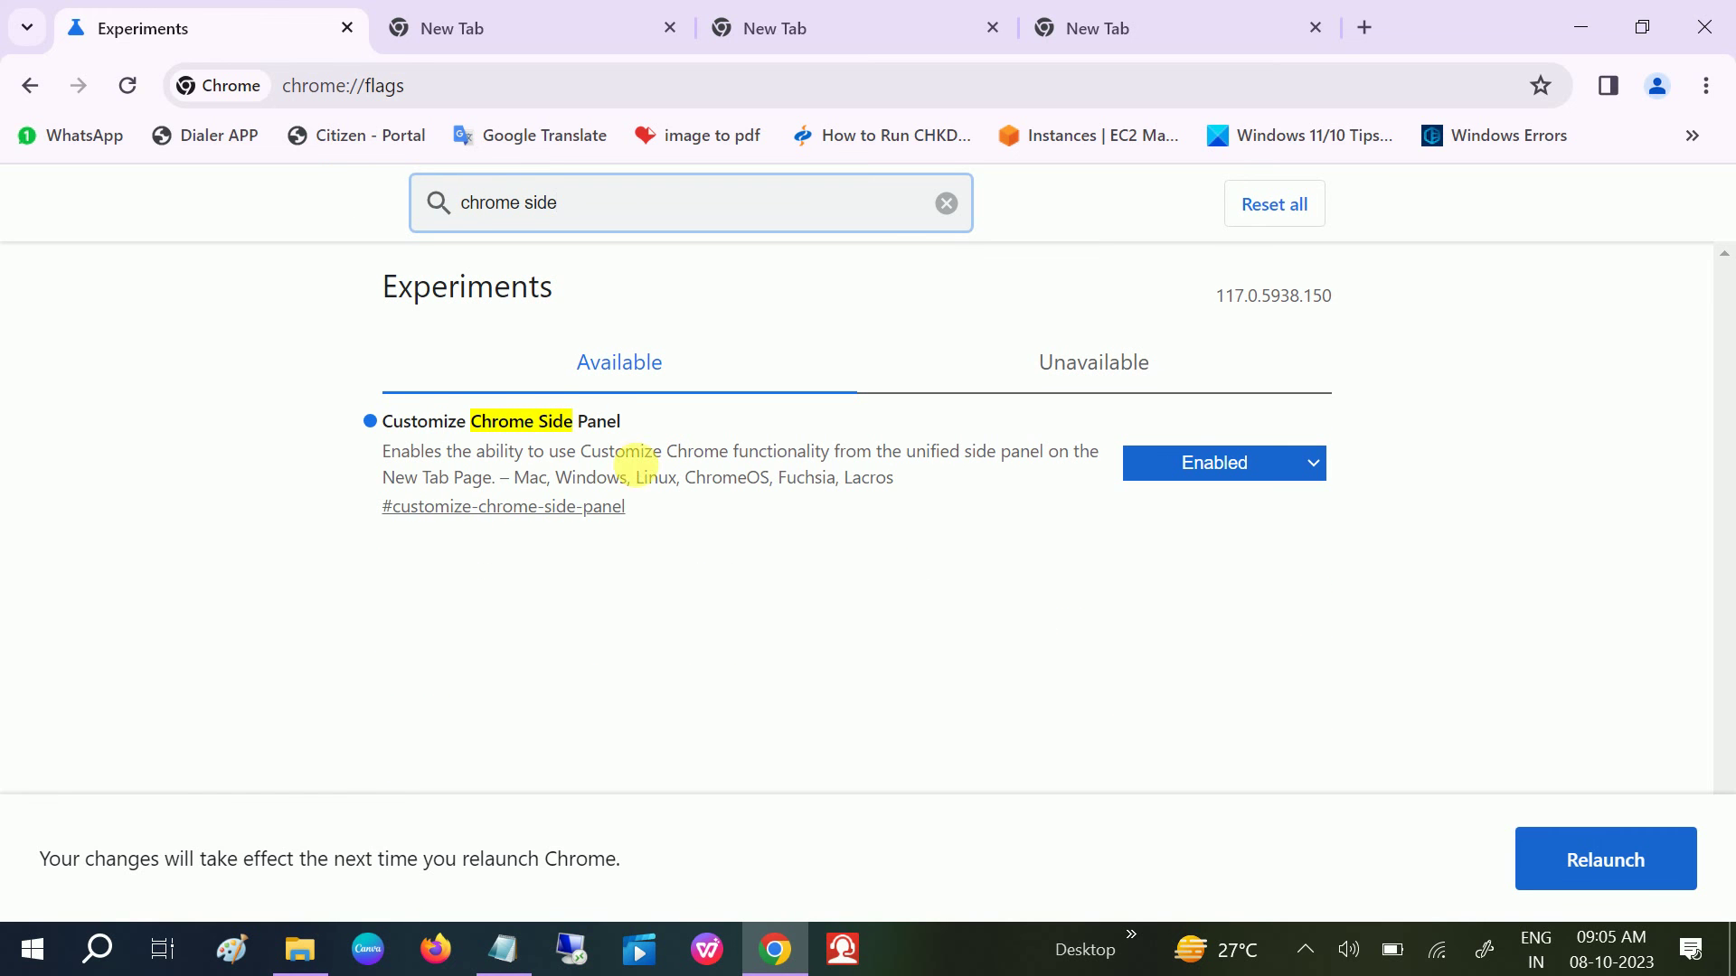
{"action": "left_click", "coordinate": [1221, 458]}
{"action": "left_click", "coordinate": [1195, 491]}
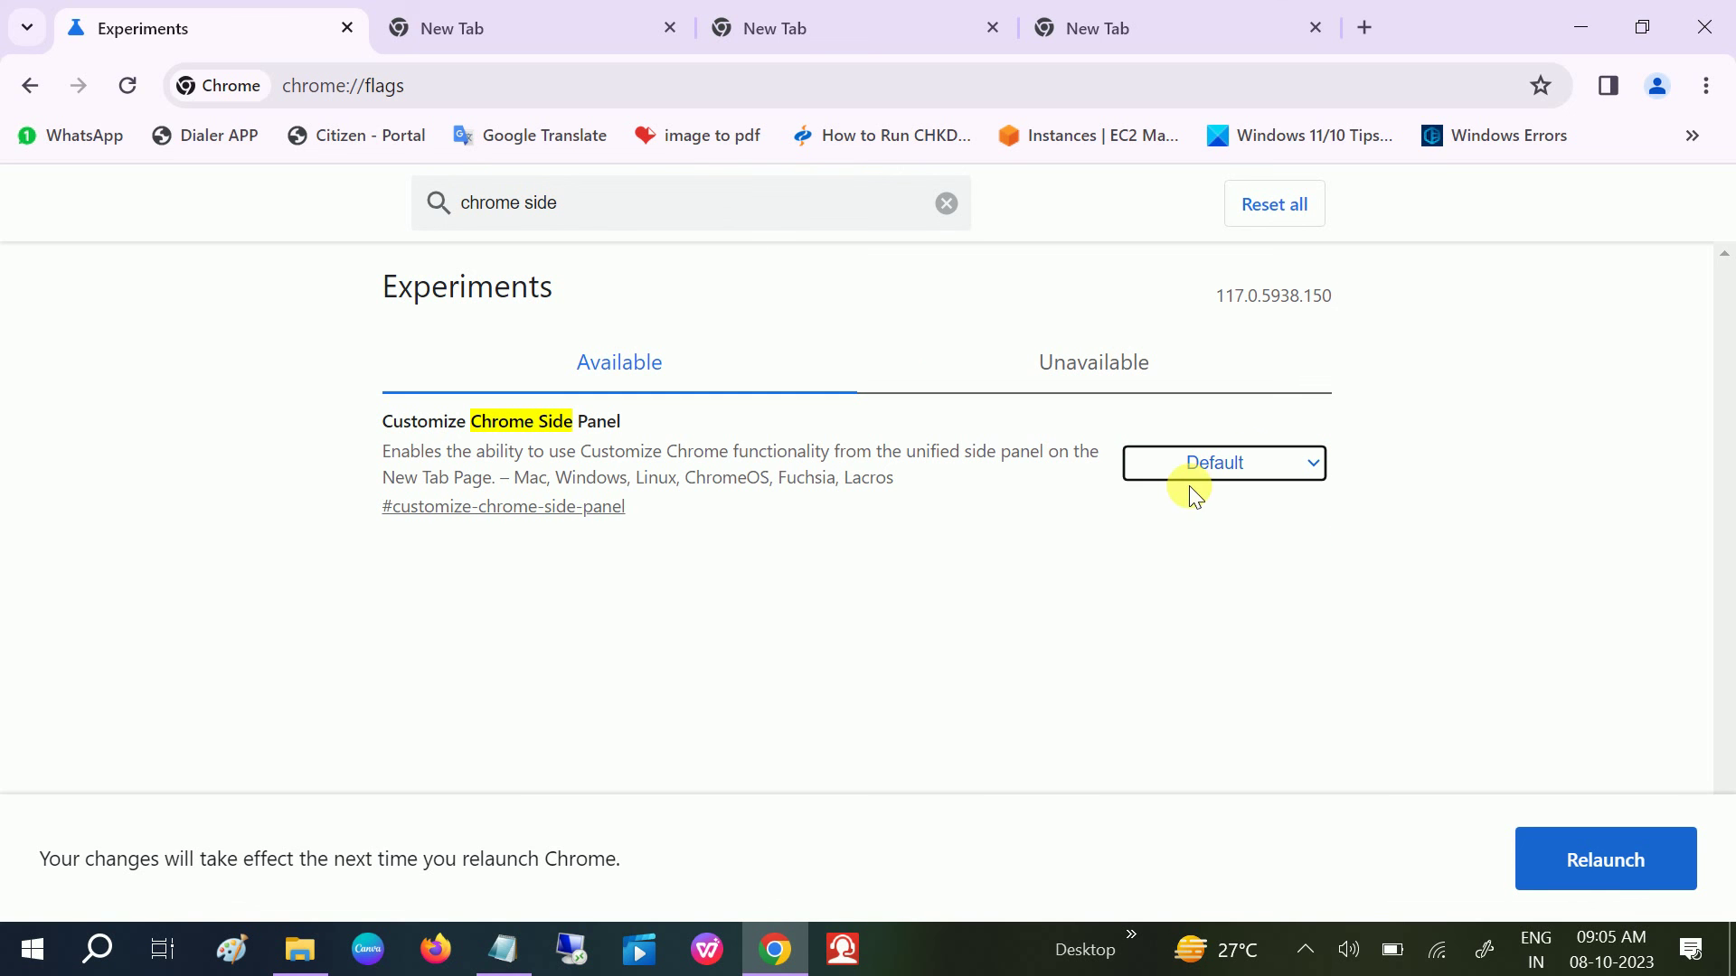
{"action": "left_click", "coordinate": [1588, 873]}
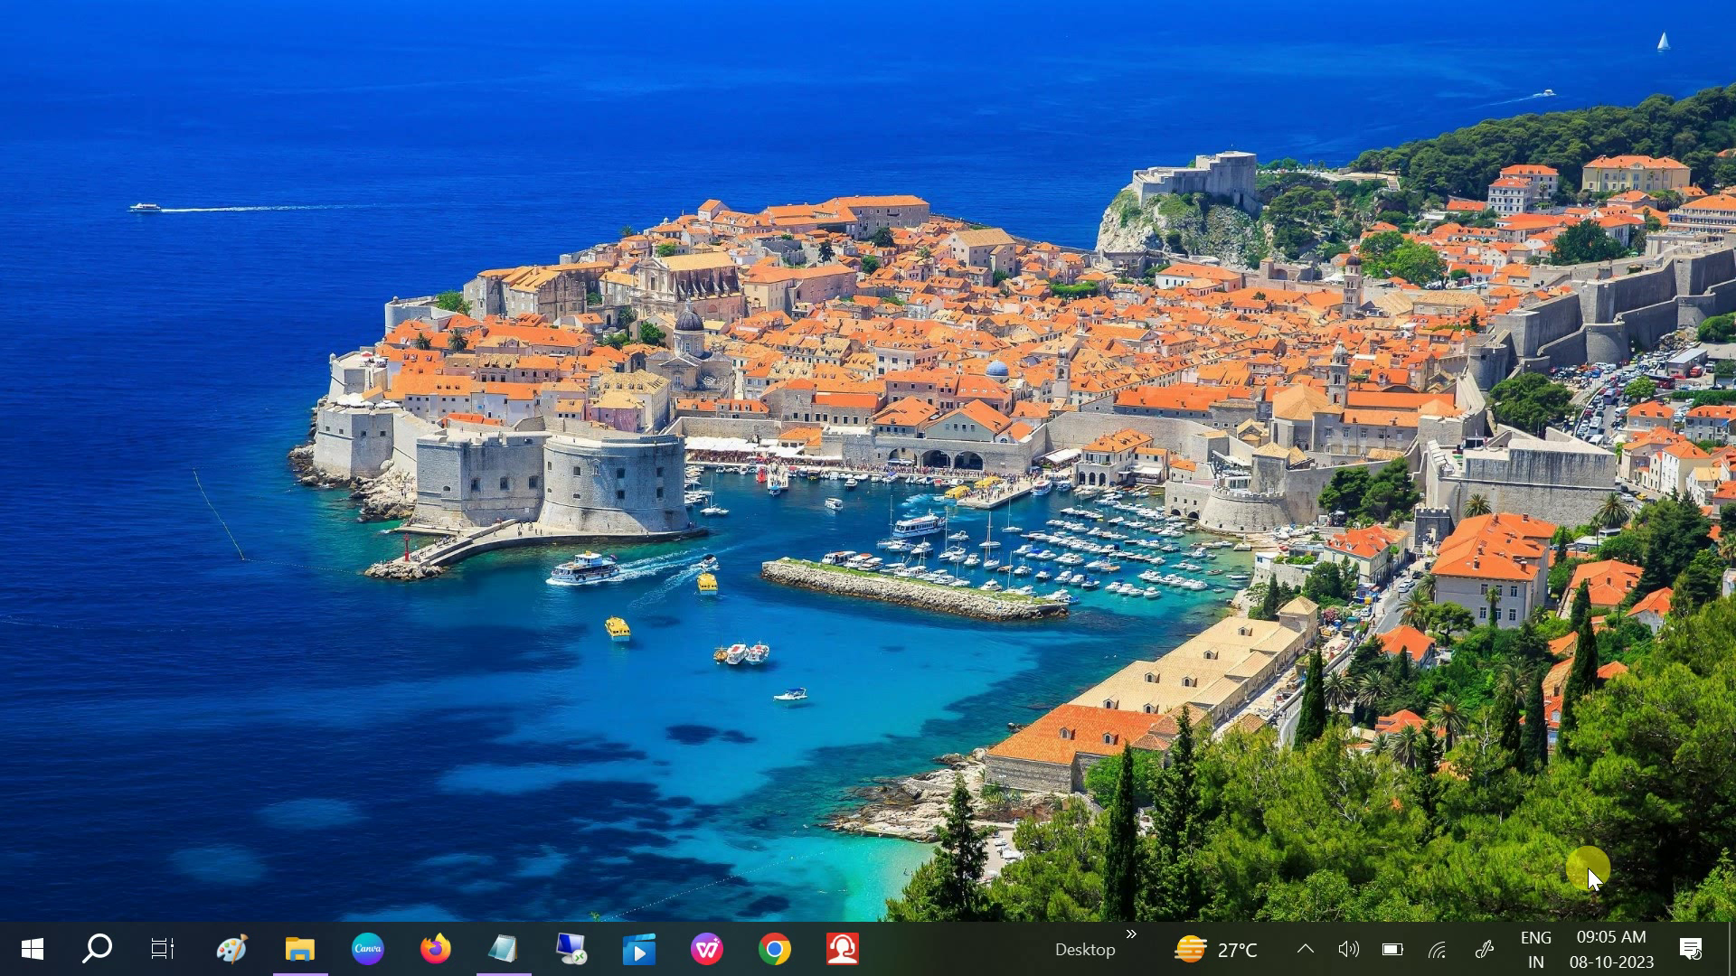